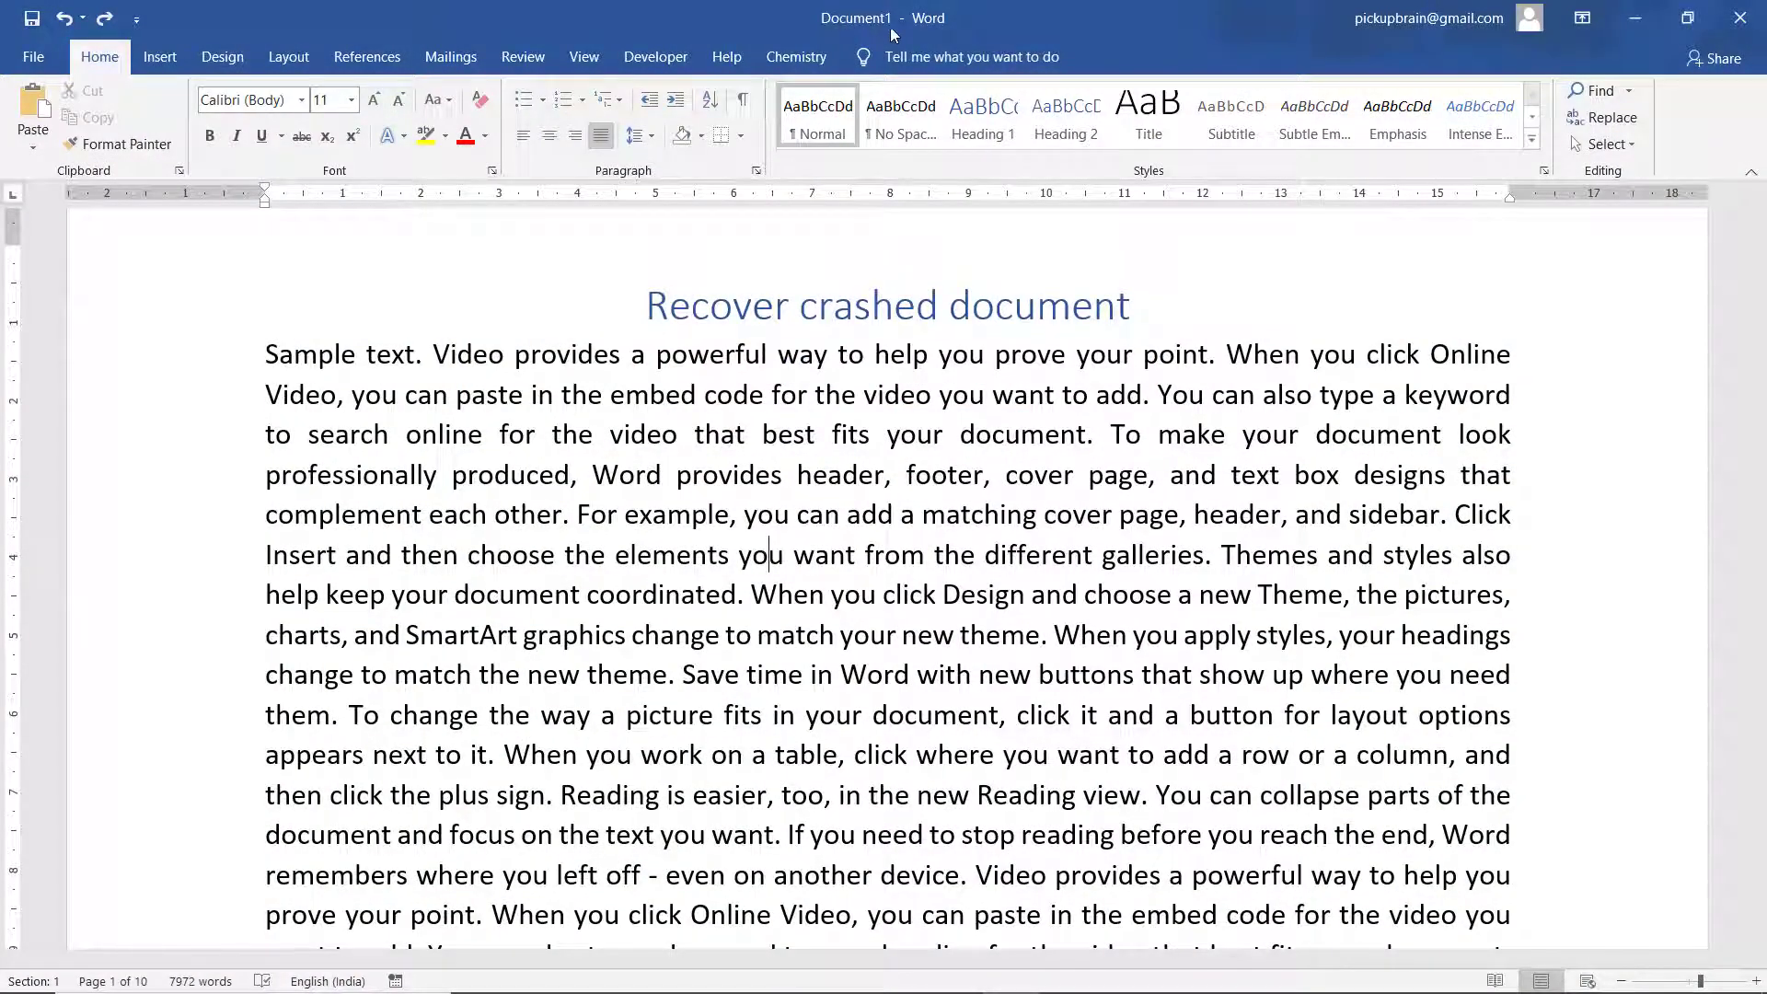
End Microsoft Word in Task Manager, then relaunch Word with a blank document.
key("ctrl+shift+Escape")
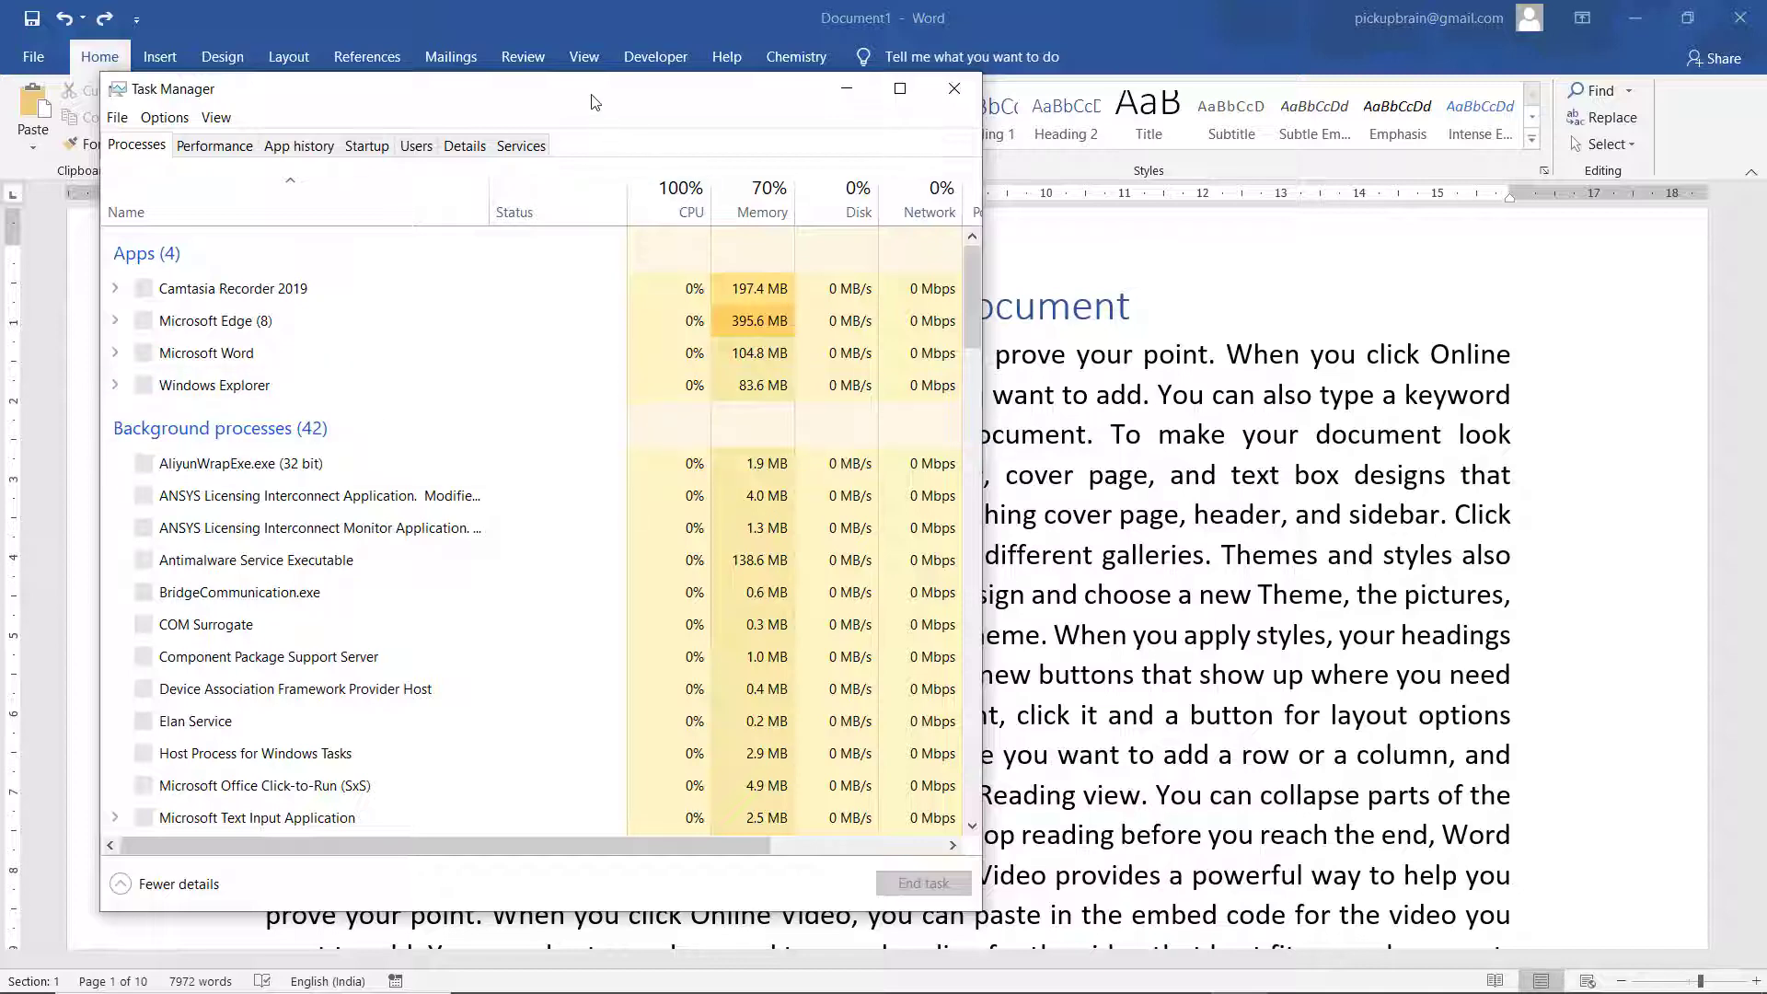
left_click_drag(595, 102, 1490, 143)
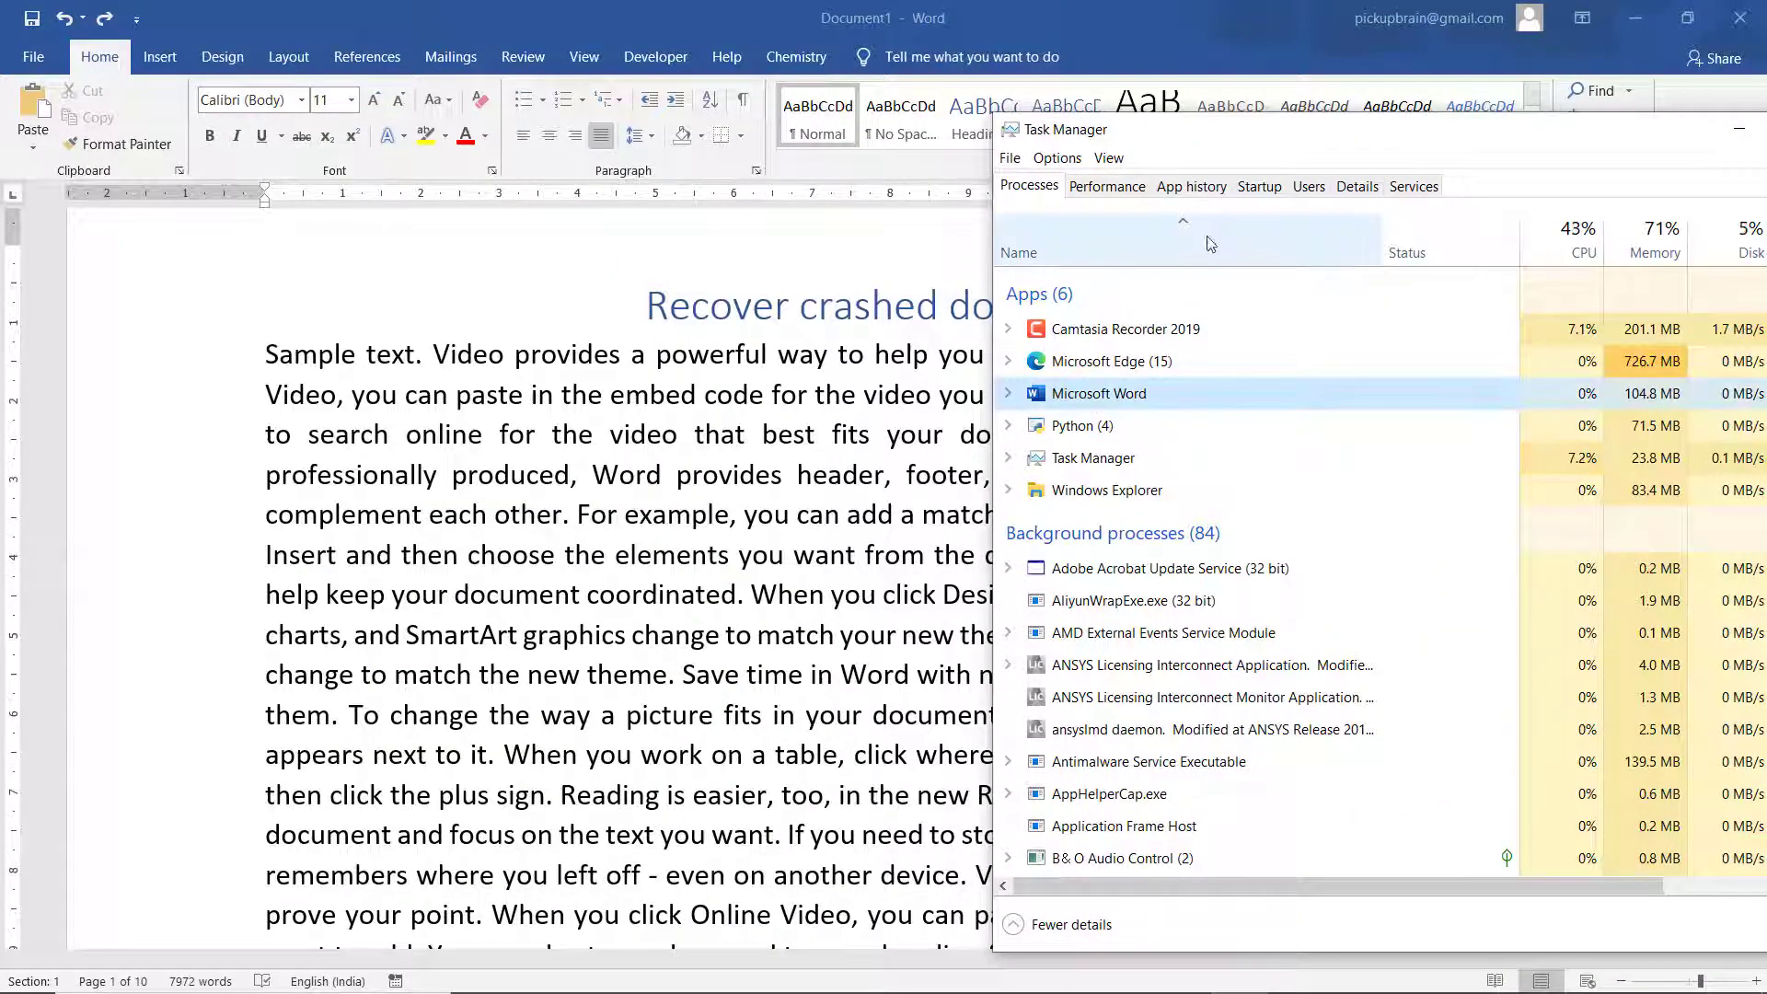
left_click_drag(1243, 129, 1056, 80)
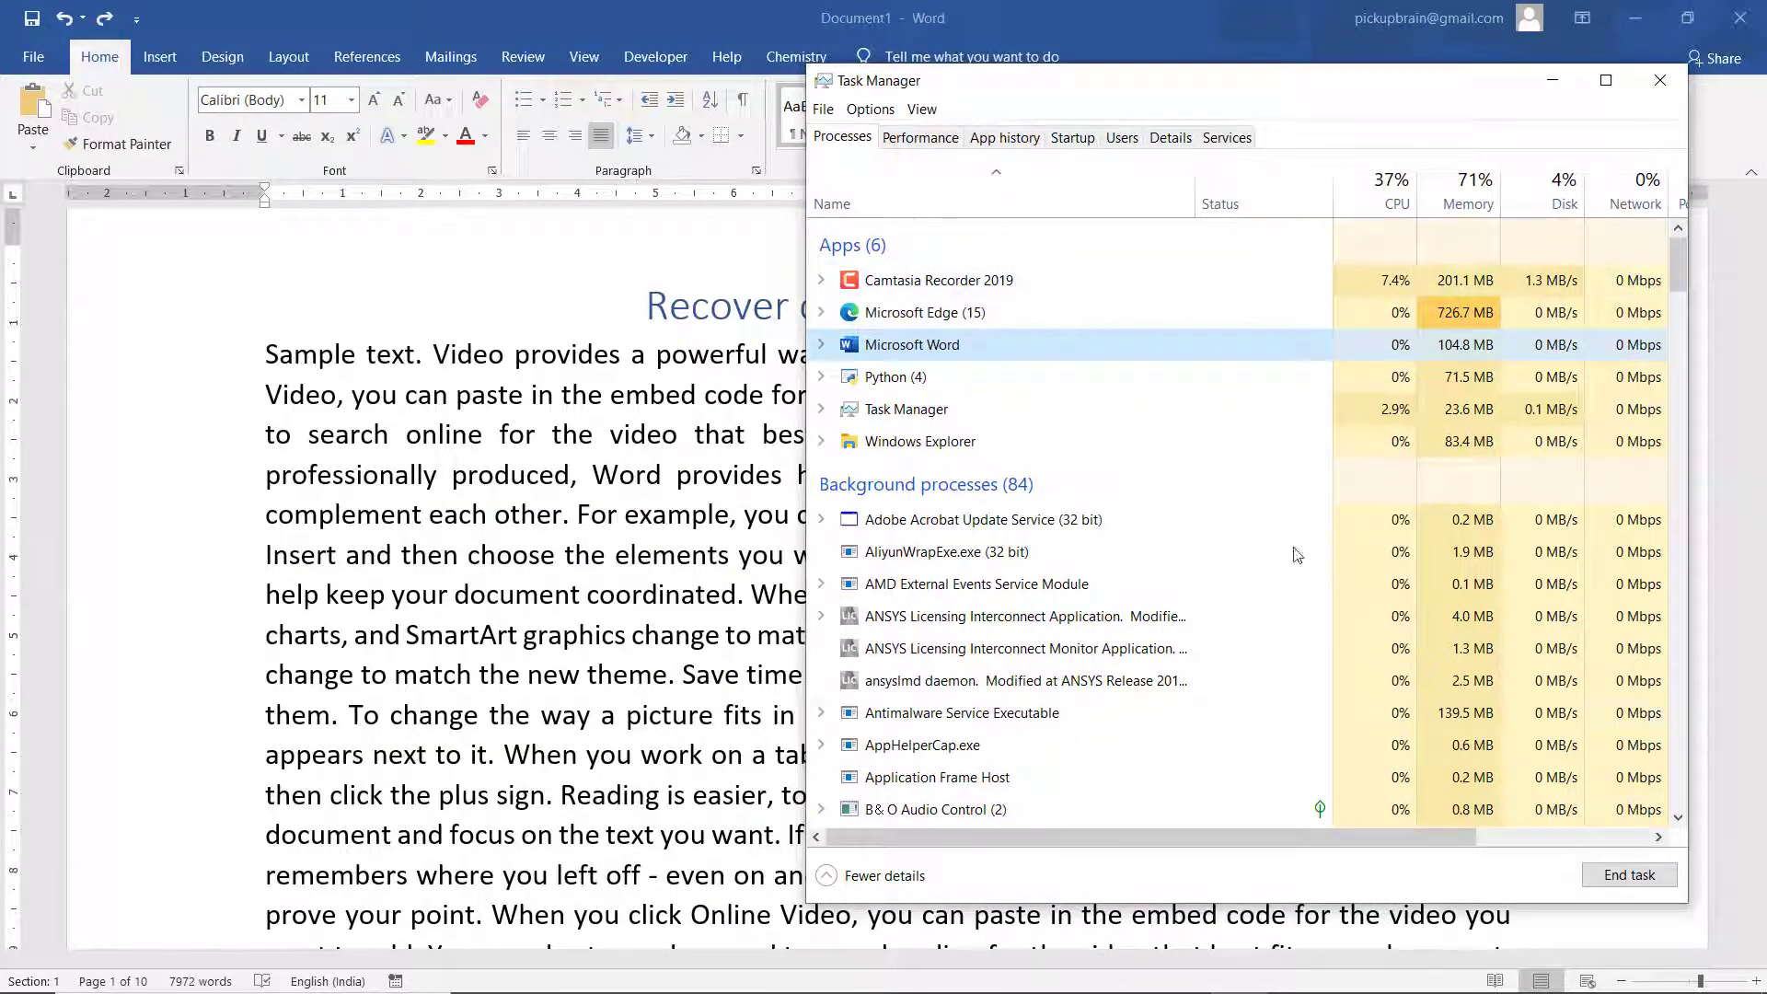
left_click(1602, 875)
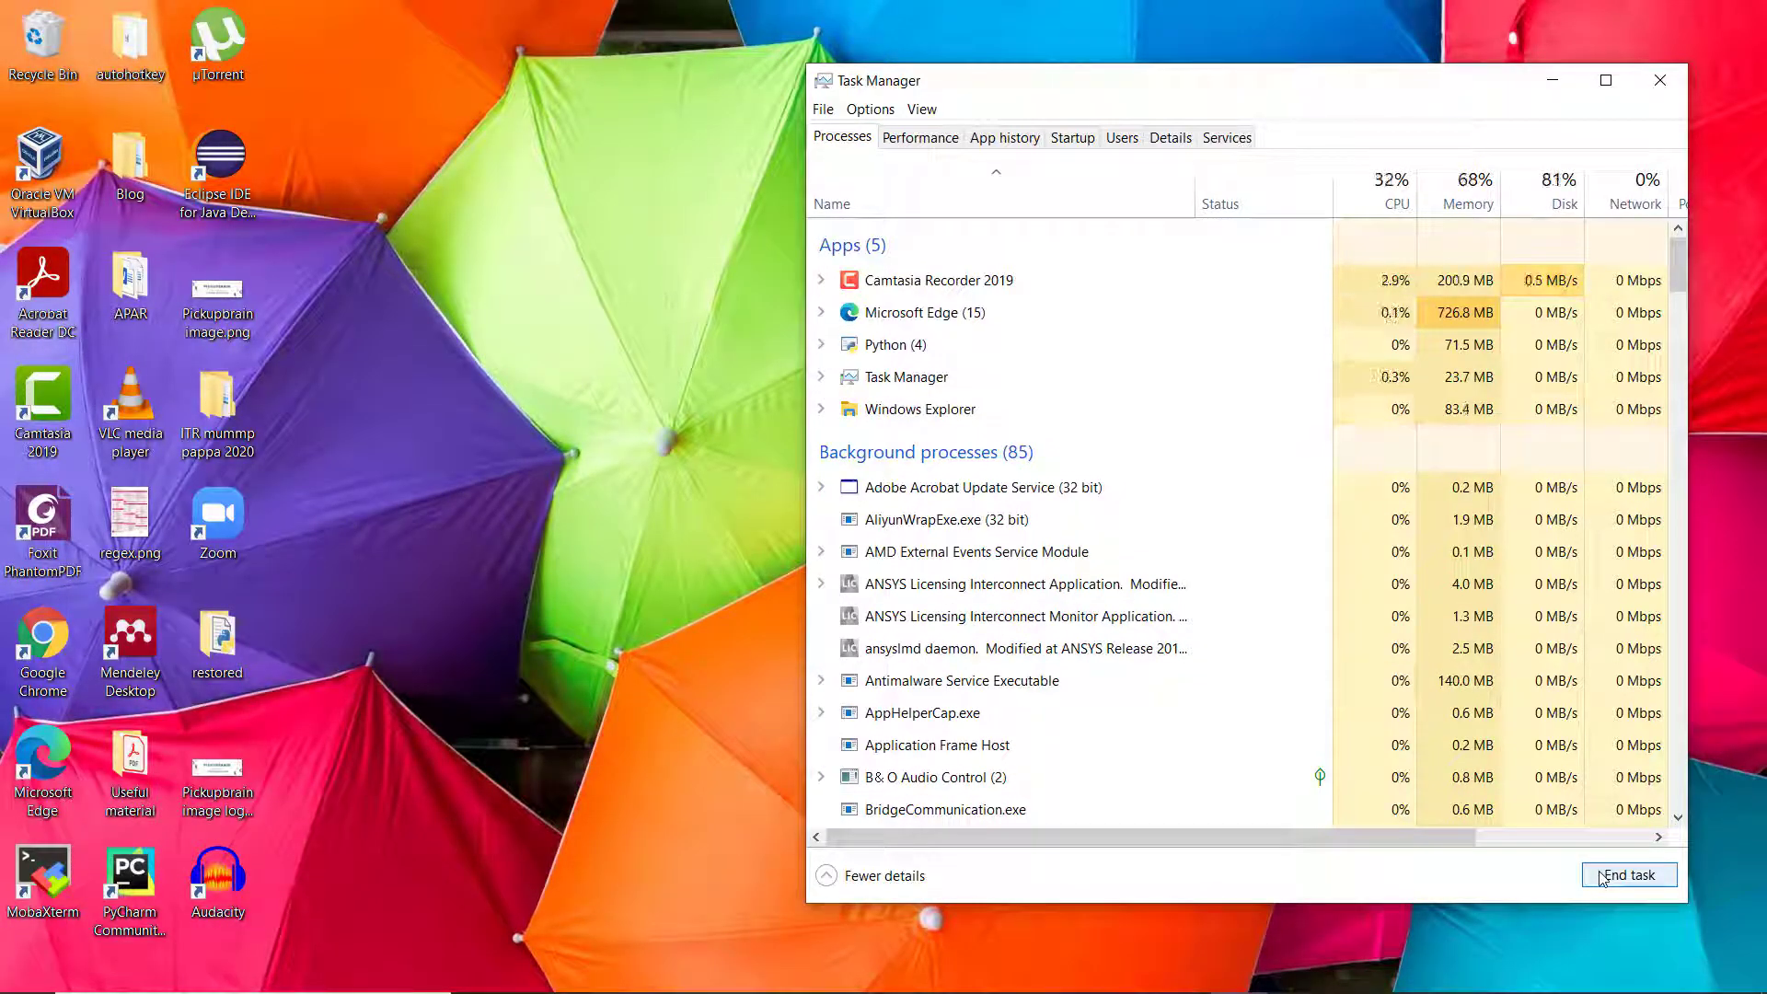
left_click(1010, 972)
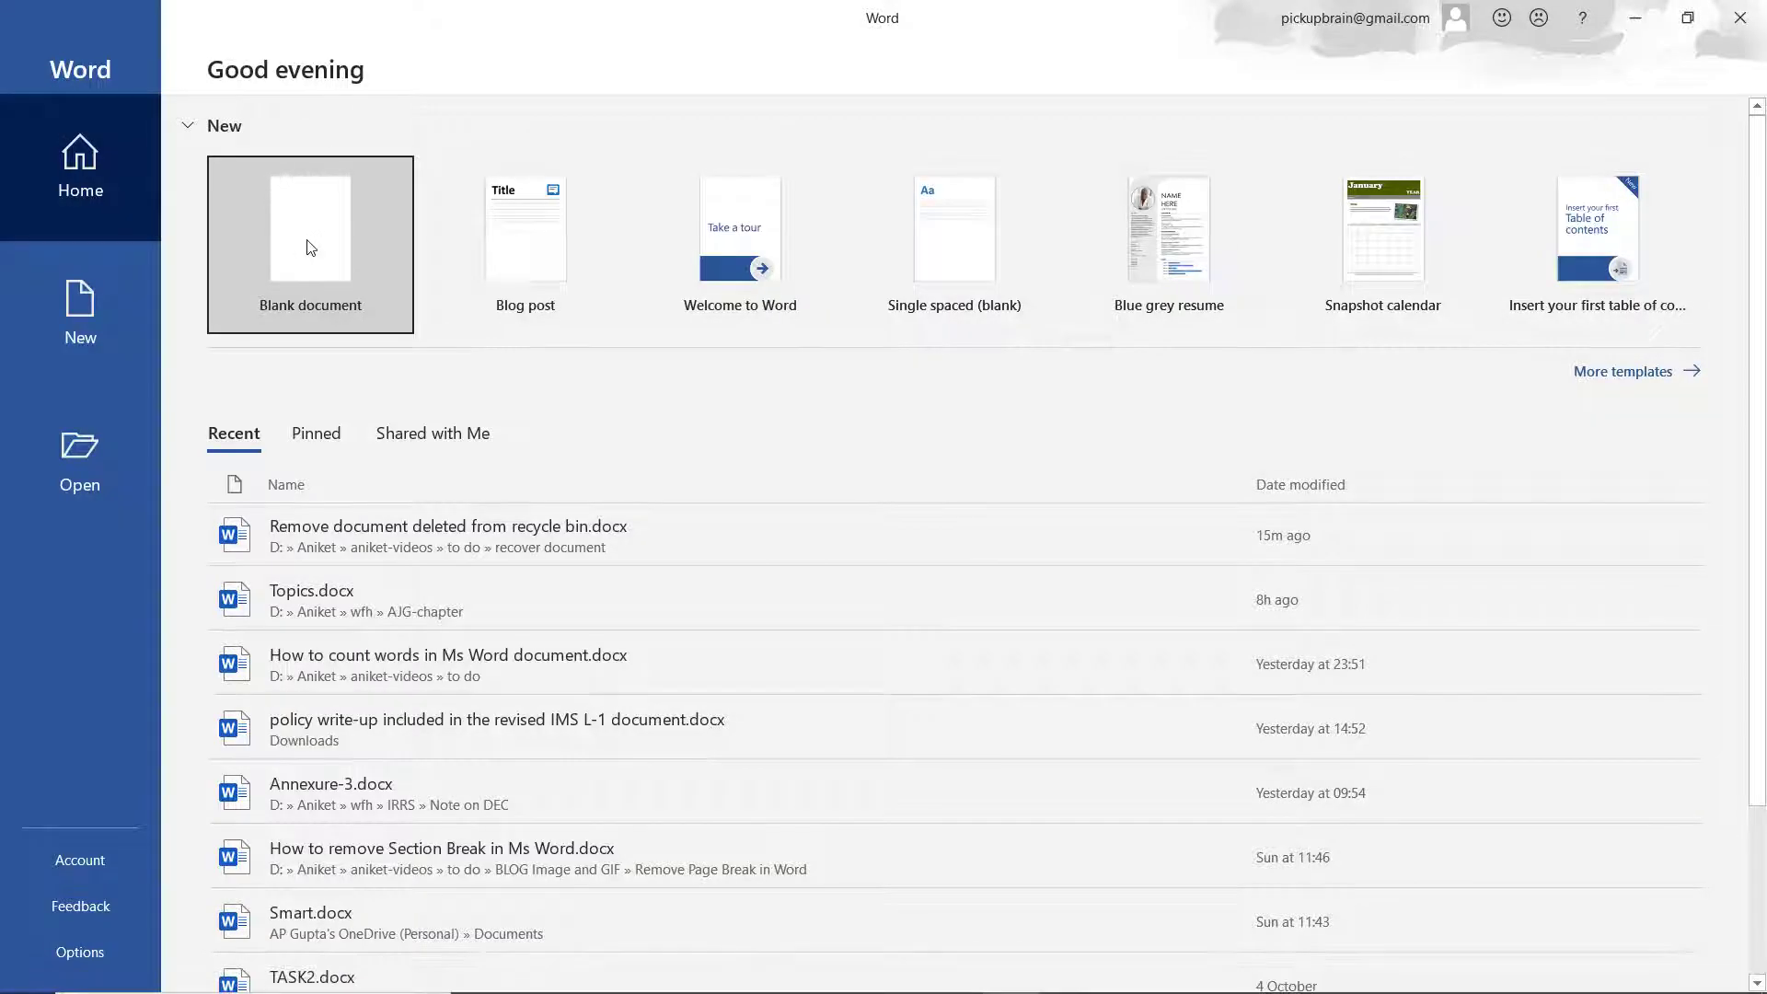
left_click(311, 248)
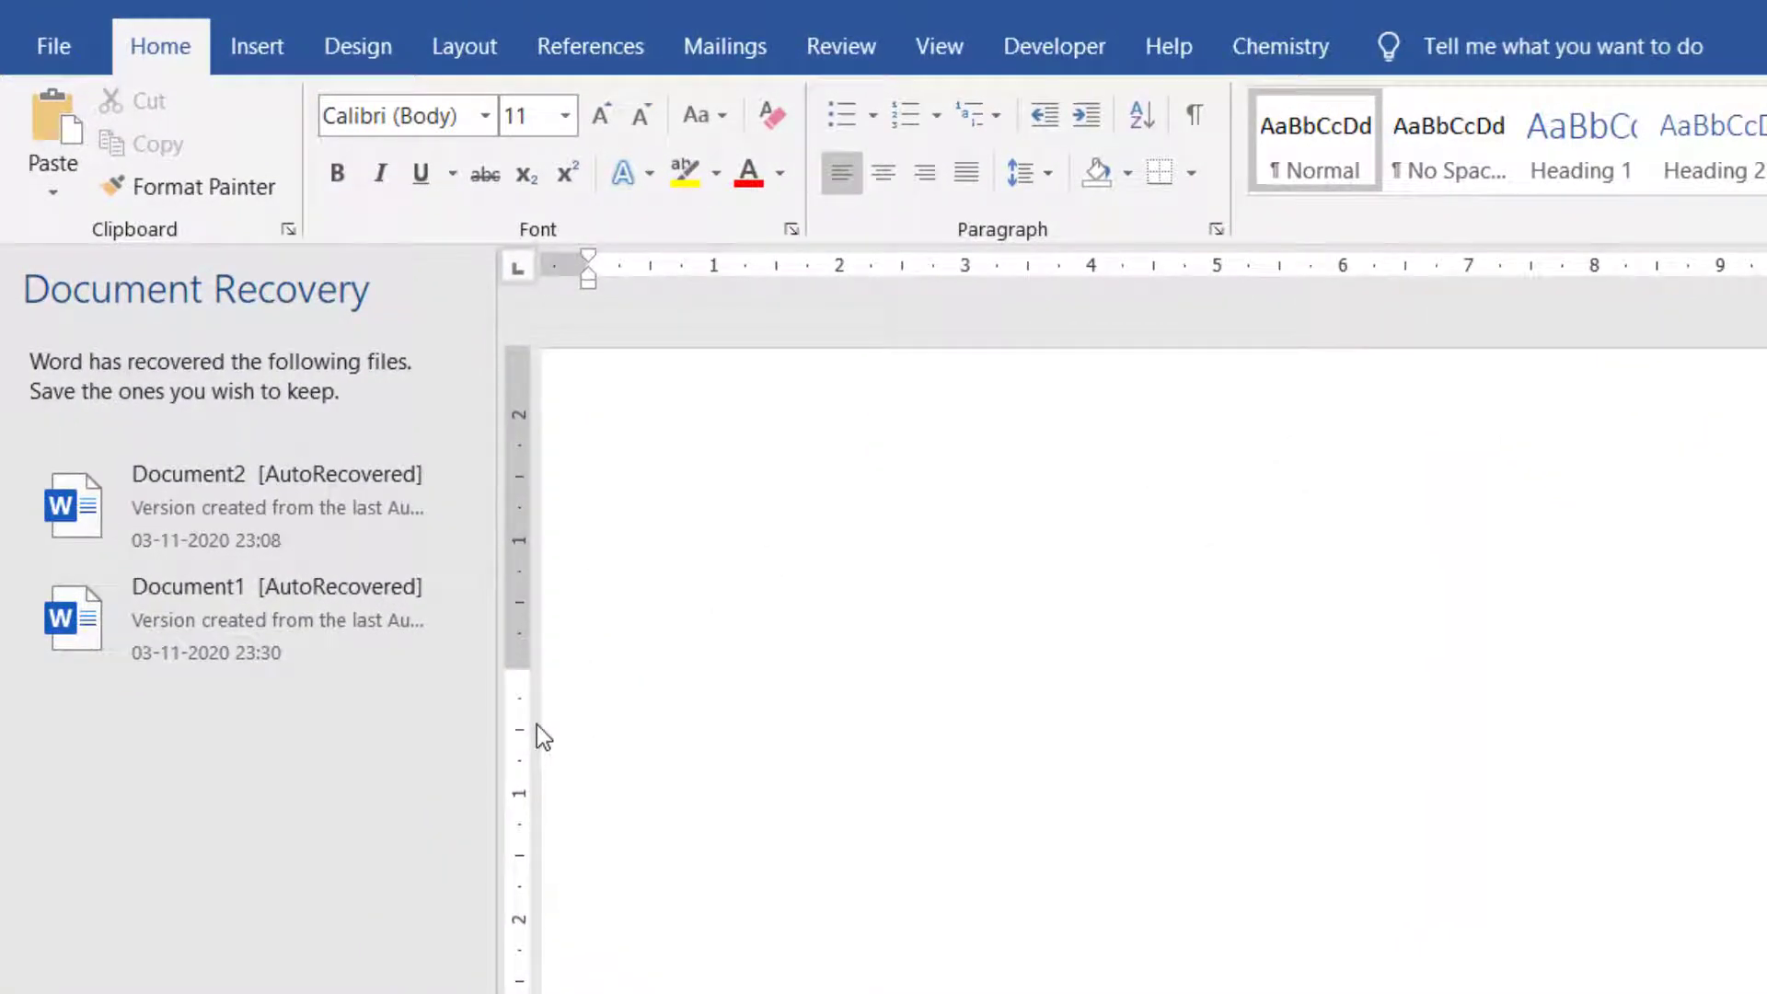
Open Document1 [AutoRecovered] from the Document Recovery pane.
left_click(292, 614)
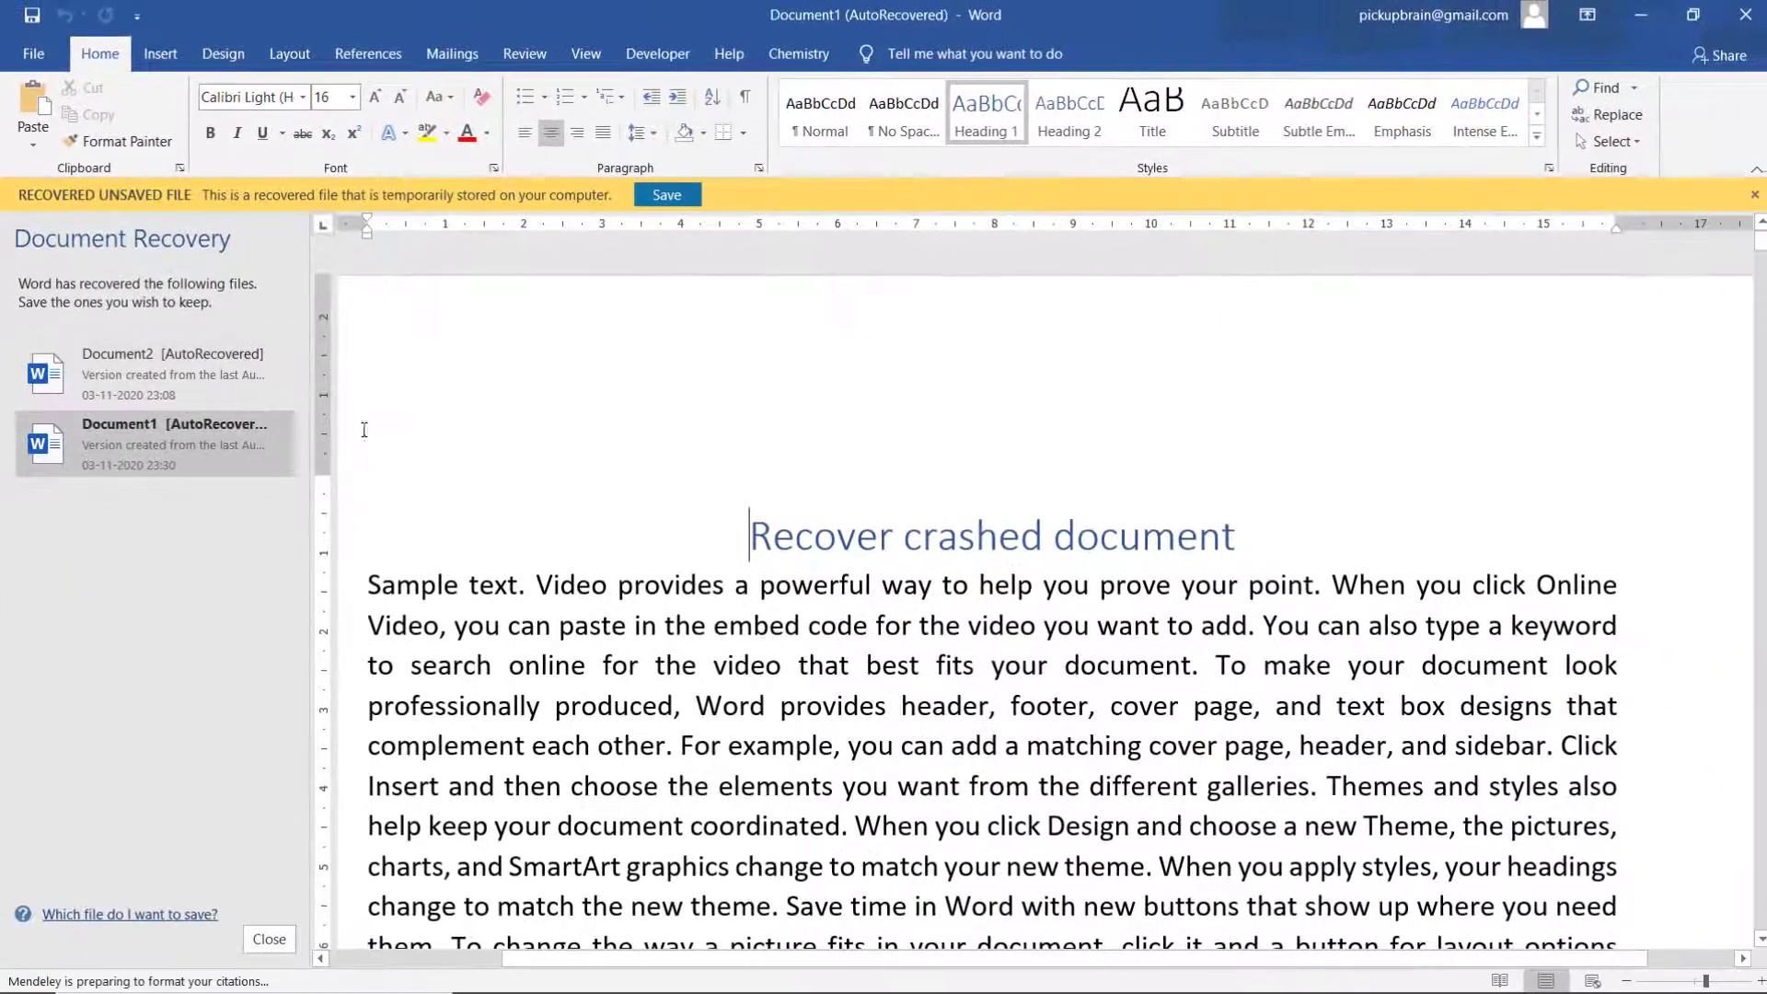
scroll(776, 633, "down", 10)
scroll(776, 633, "up", 10)
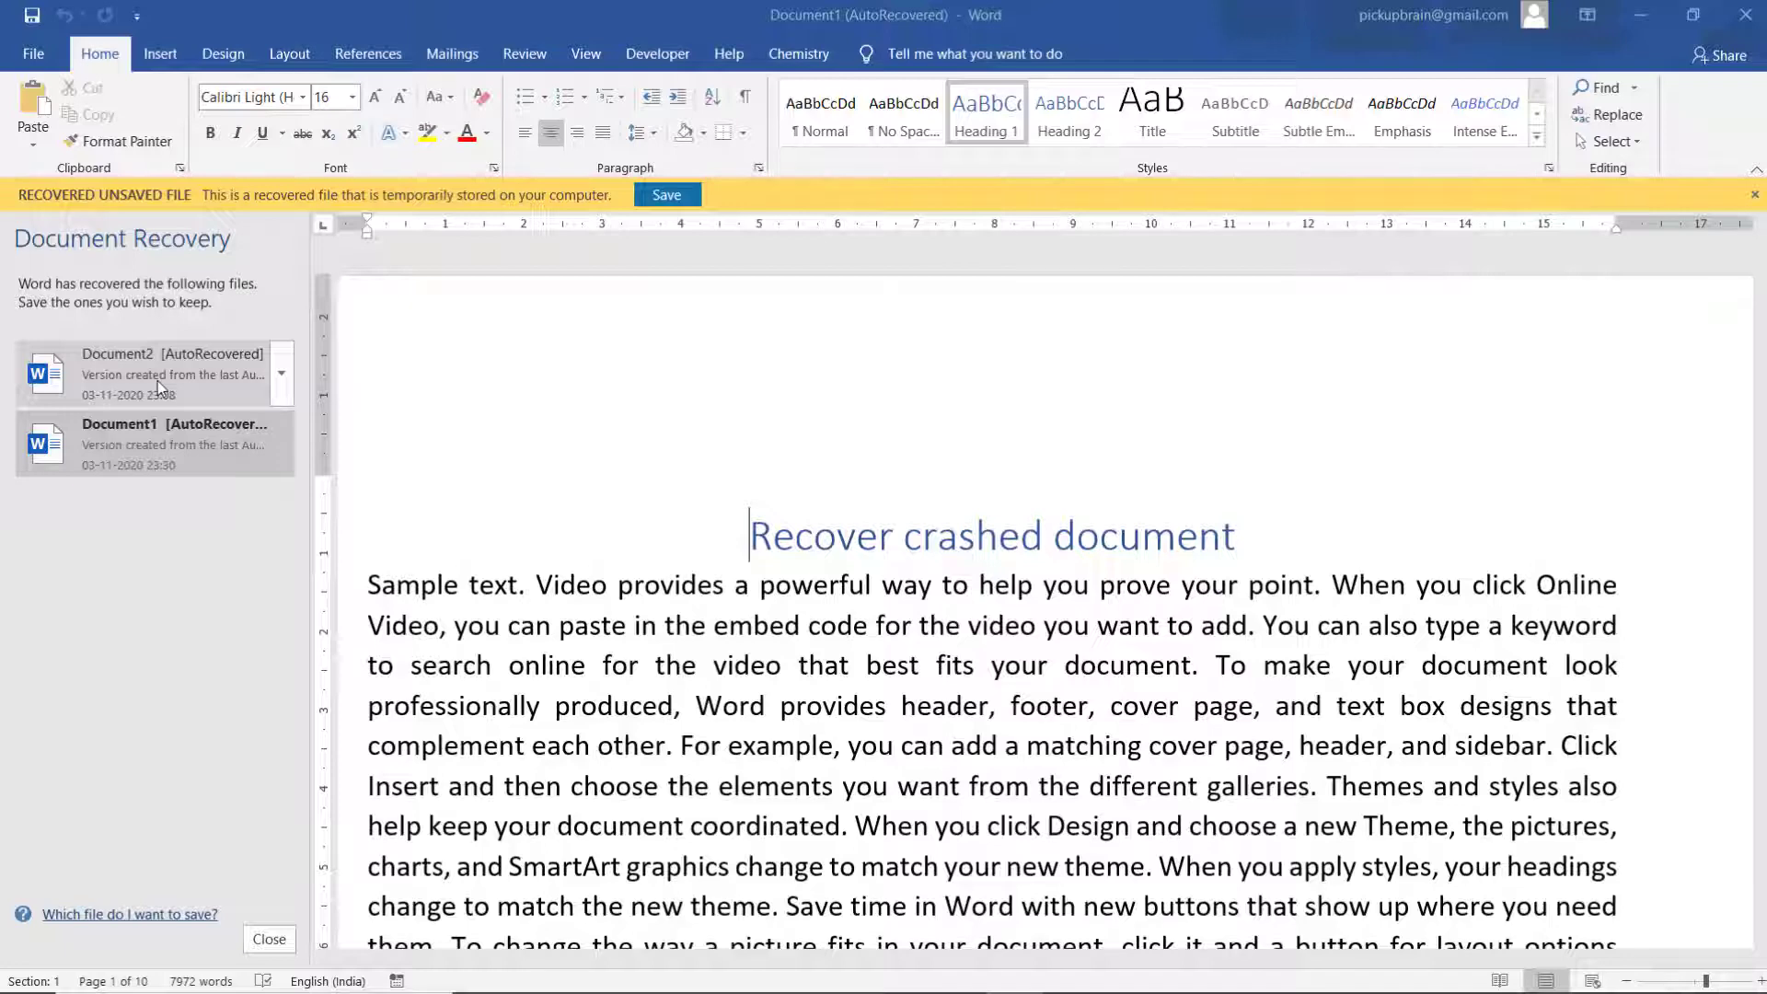
Save it as Recover crashed document.docx in the recover document folder and close the recovery pane.
key("ctrl+s")
left_click(699, 627)
left_click(85, 212)
scroll(310, 289, "down", 1)
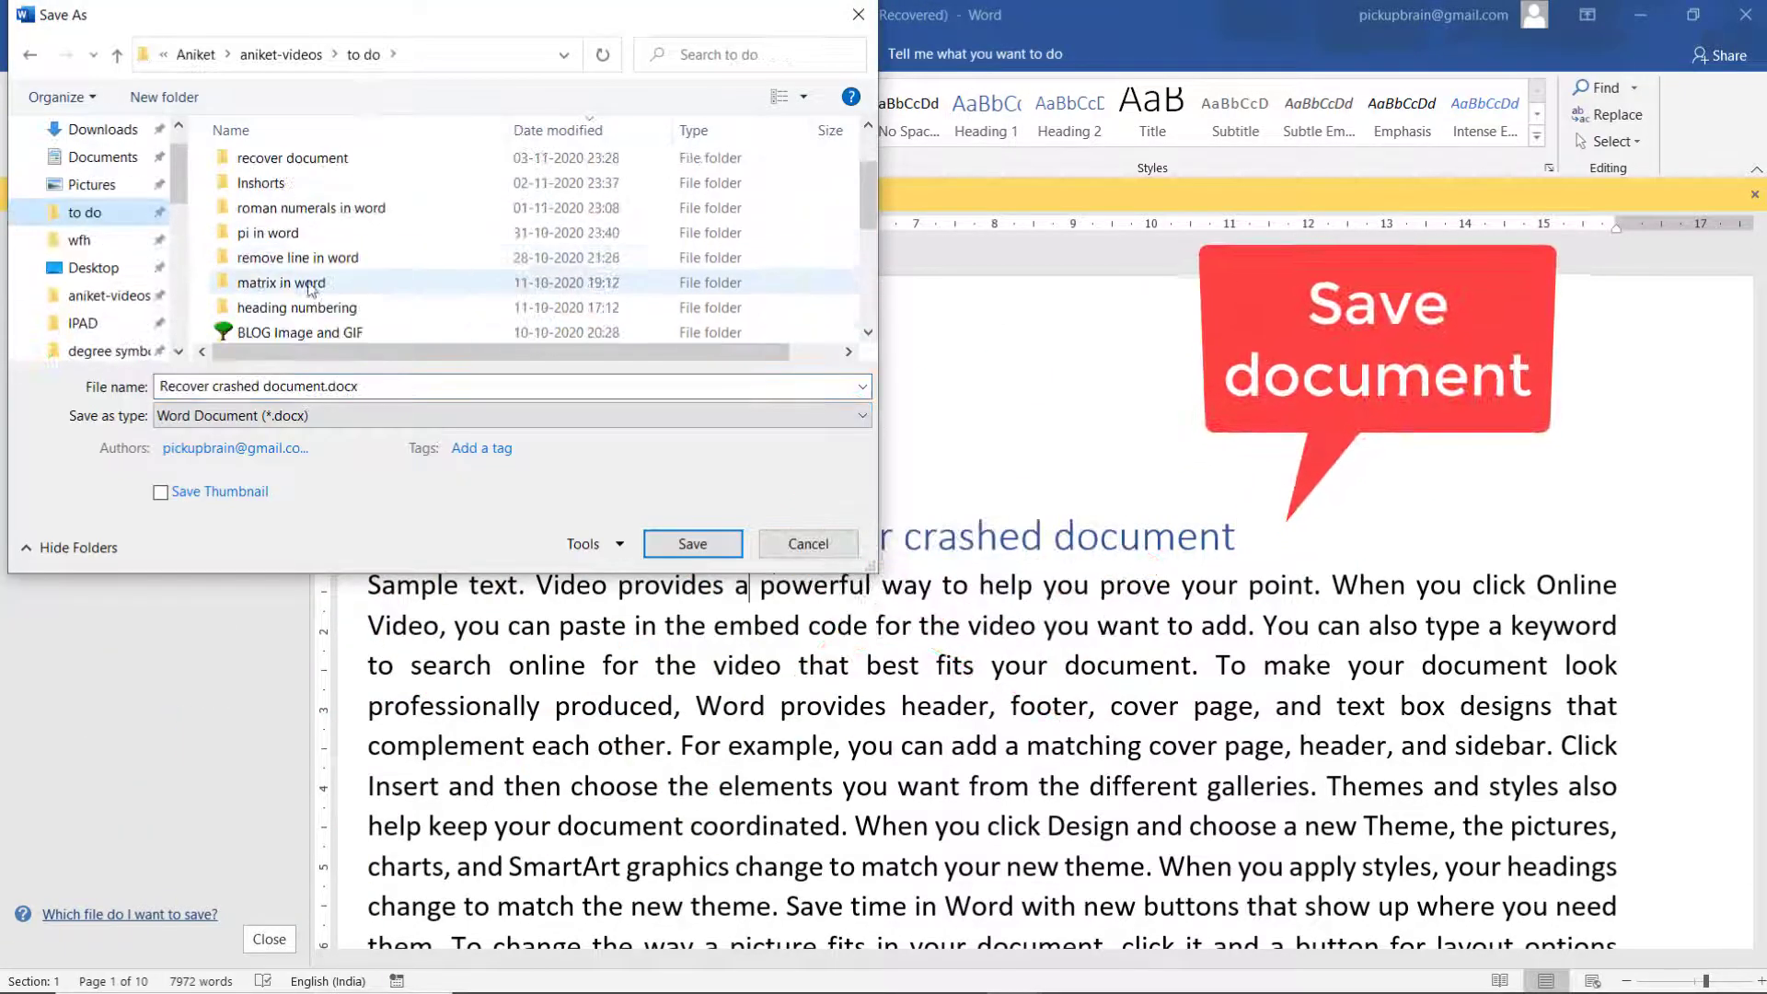
double_click(276, 159)
left_click(693, 543)
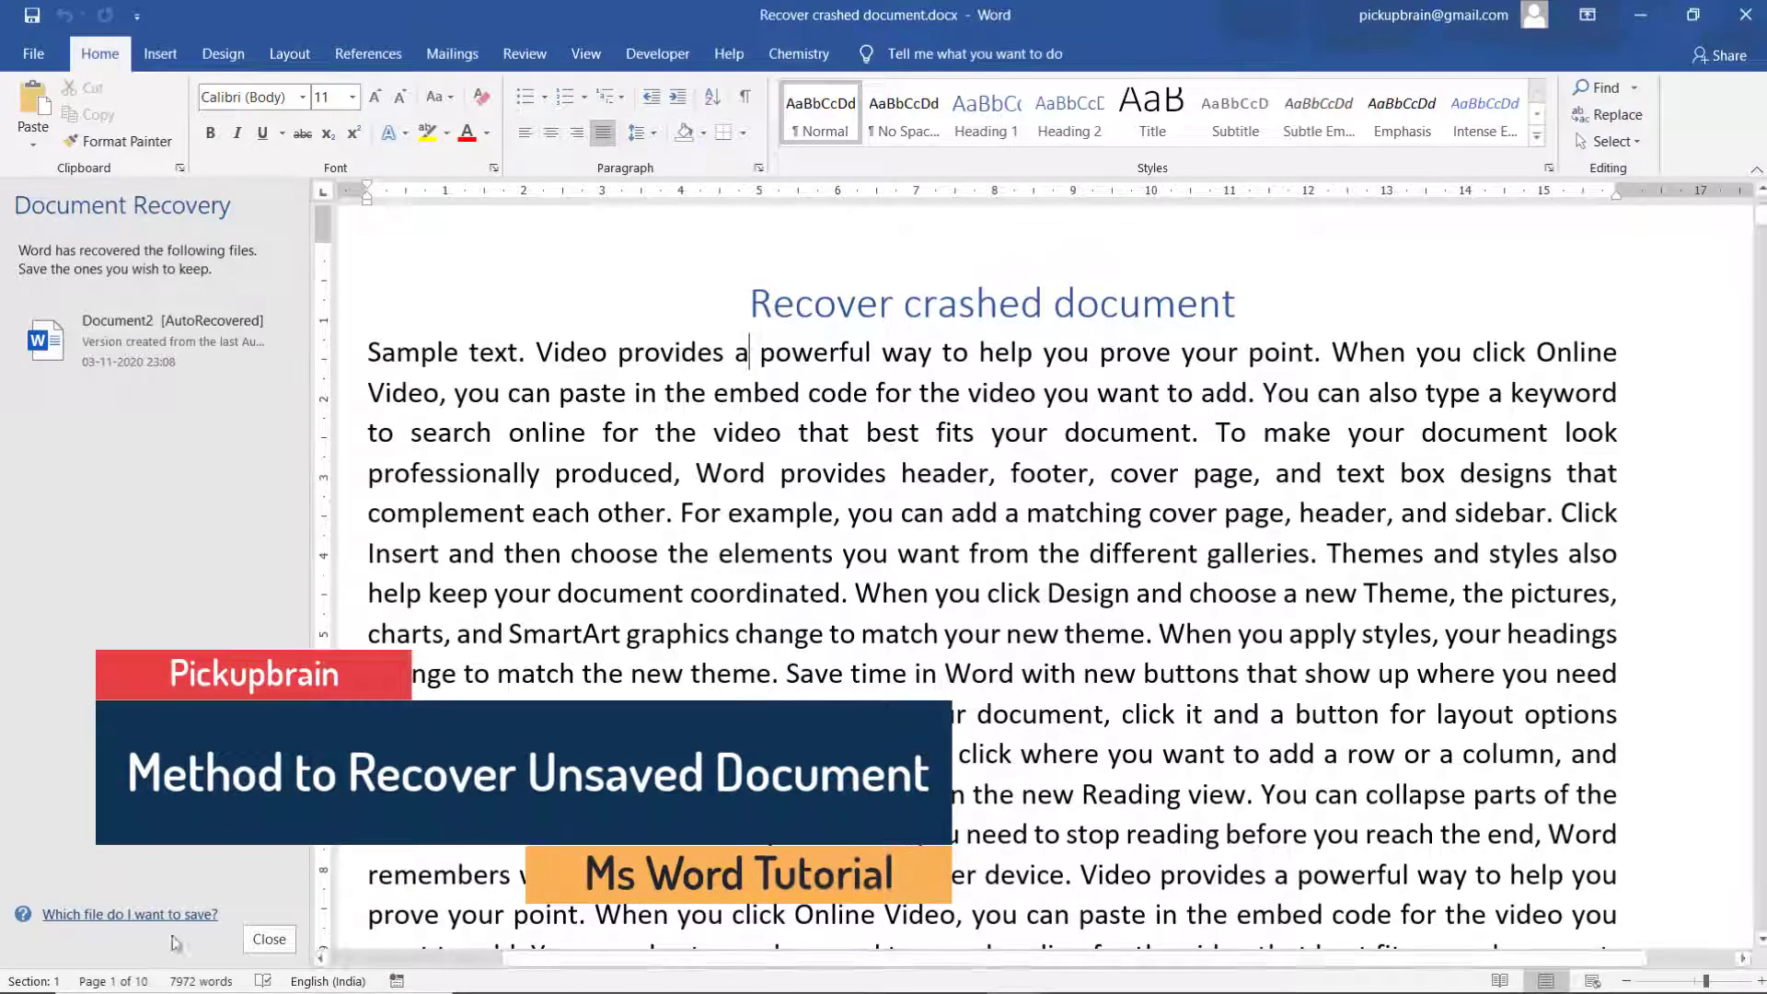
left_click(269, 939)
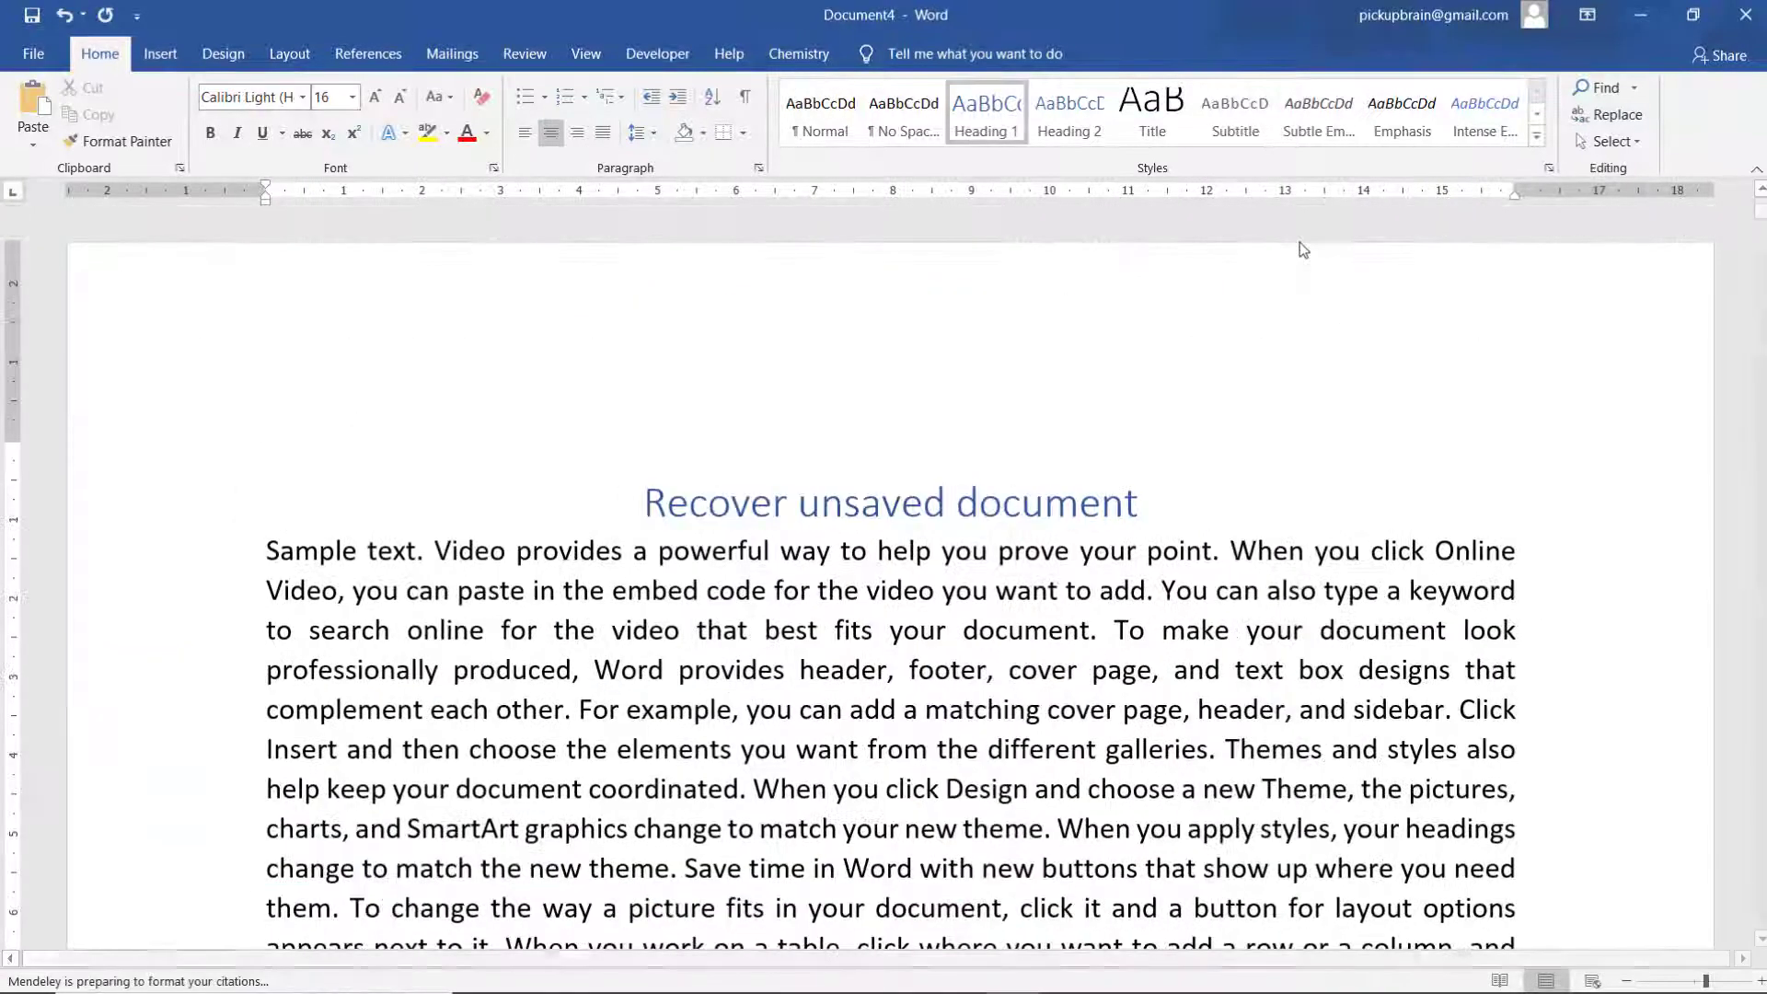
Close Document4 without saving and reopen Word on a new blank document.
left_click(1746, 15)
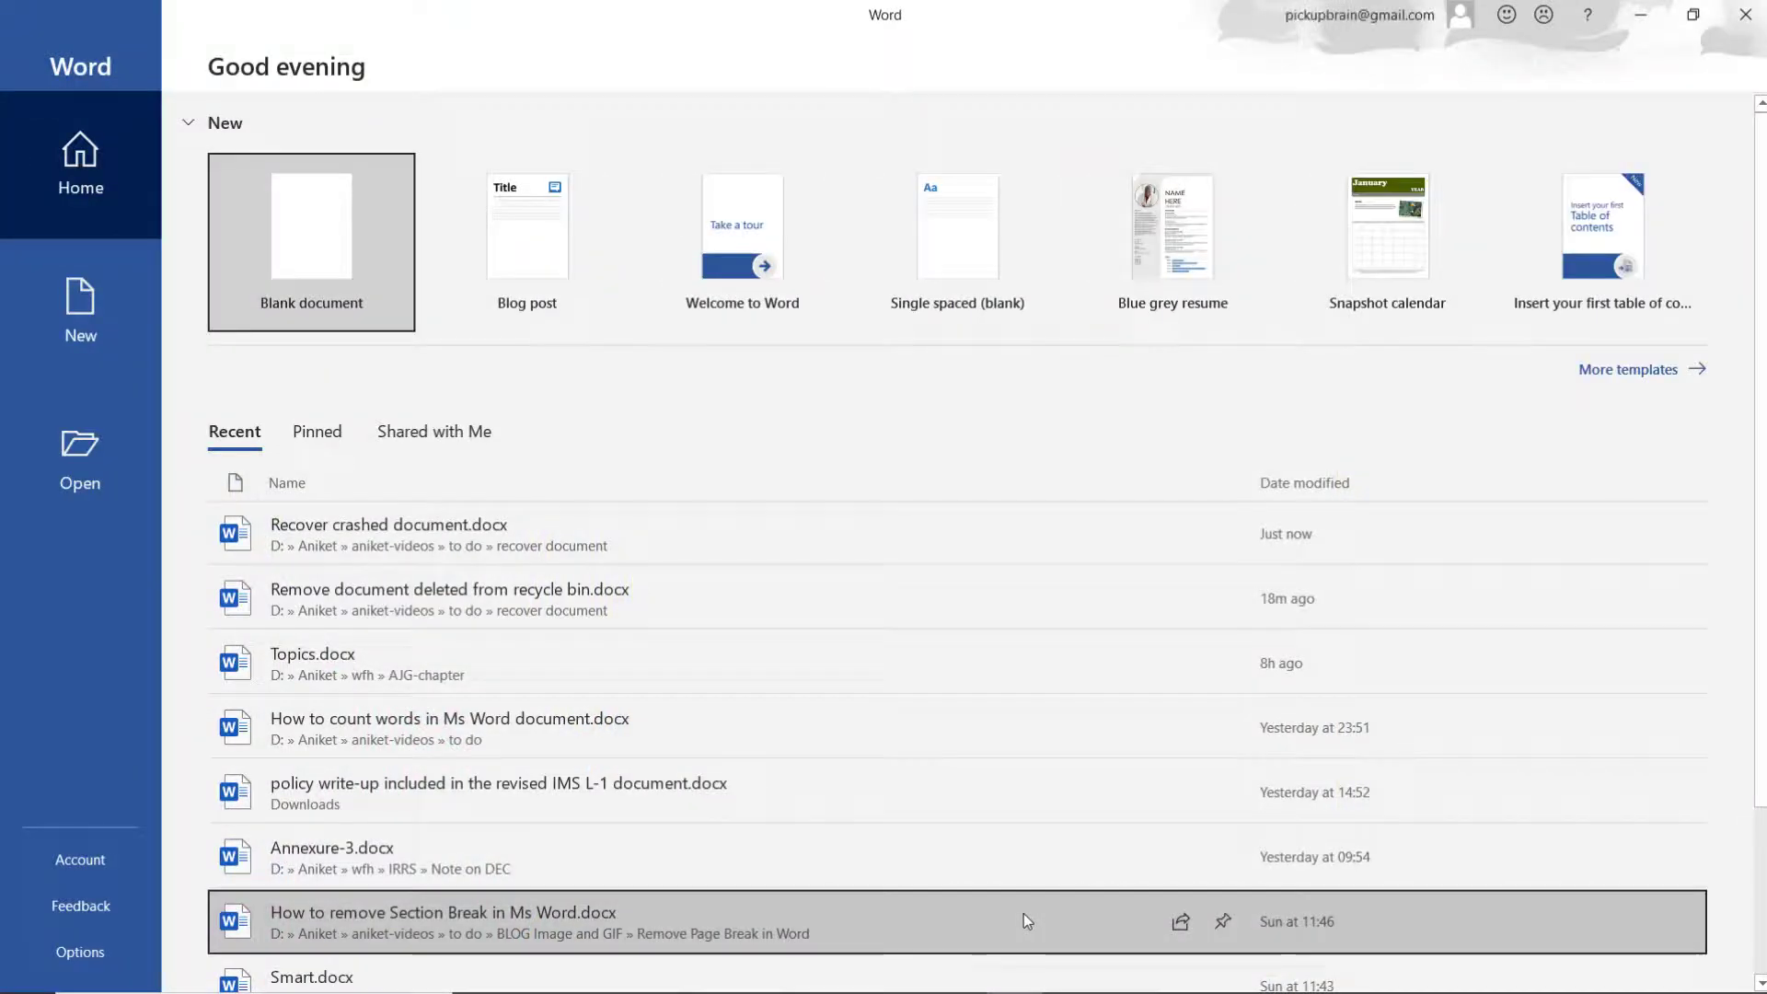
left_click(316, 240)
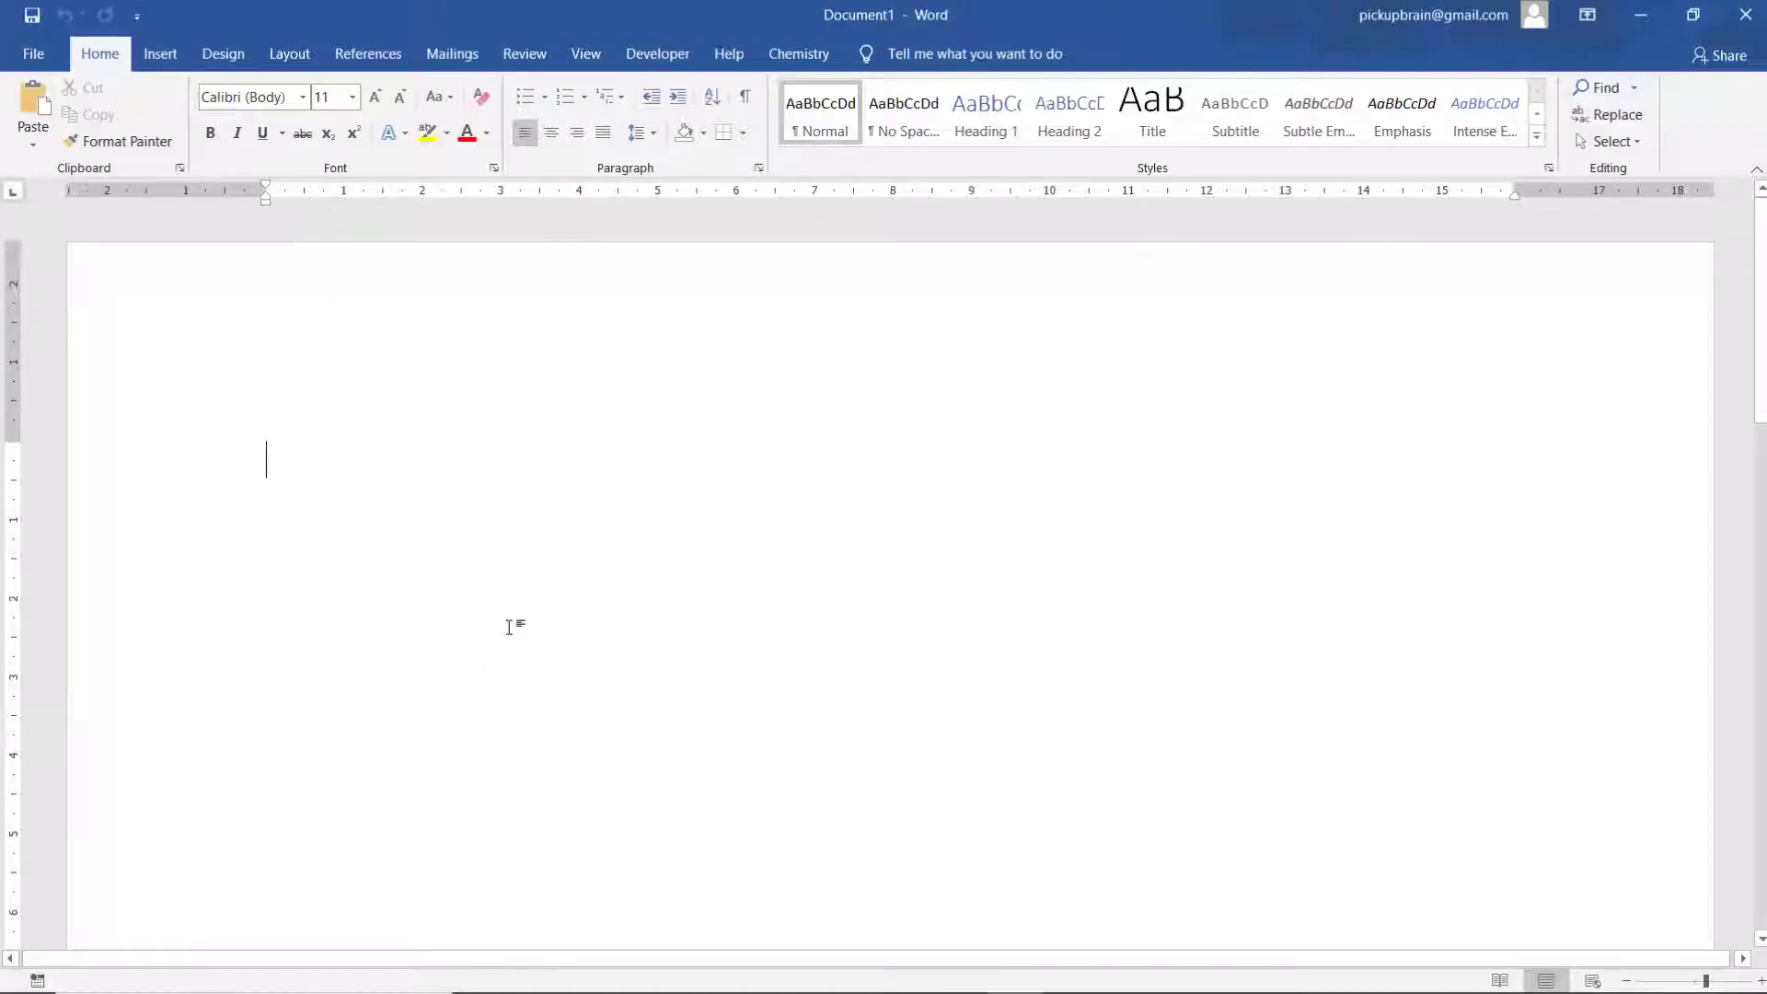
left_click(28, 56)
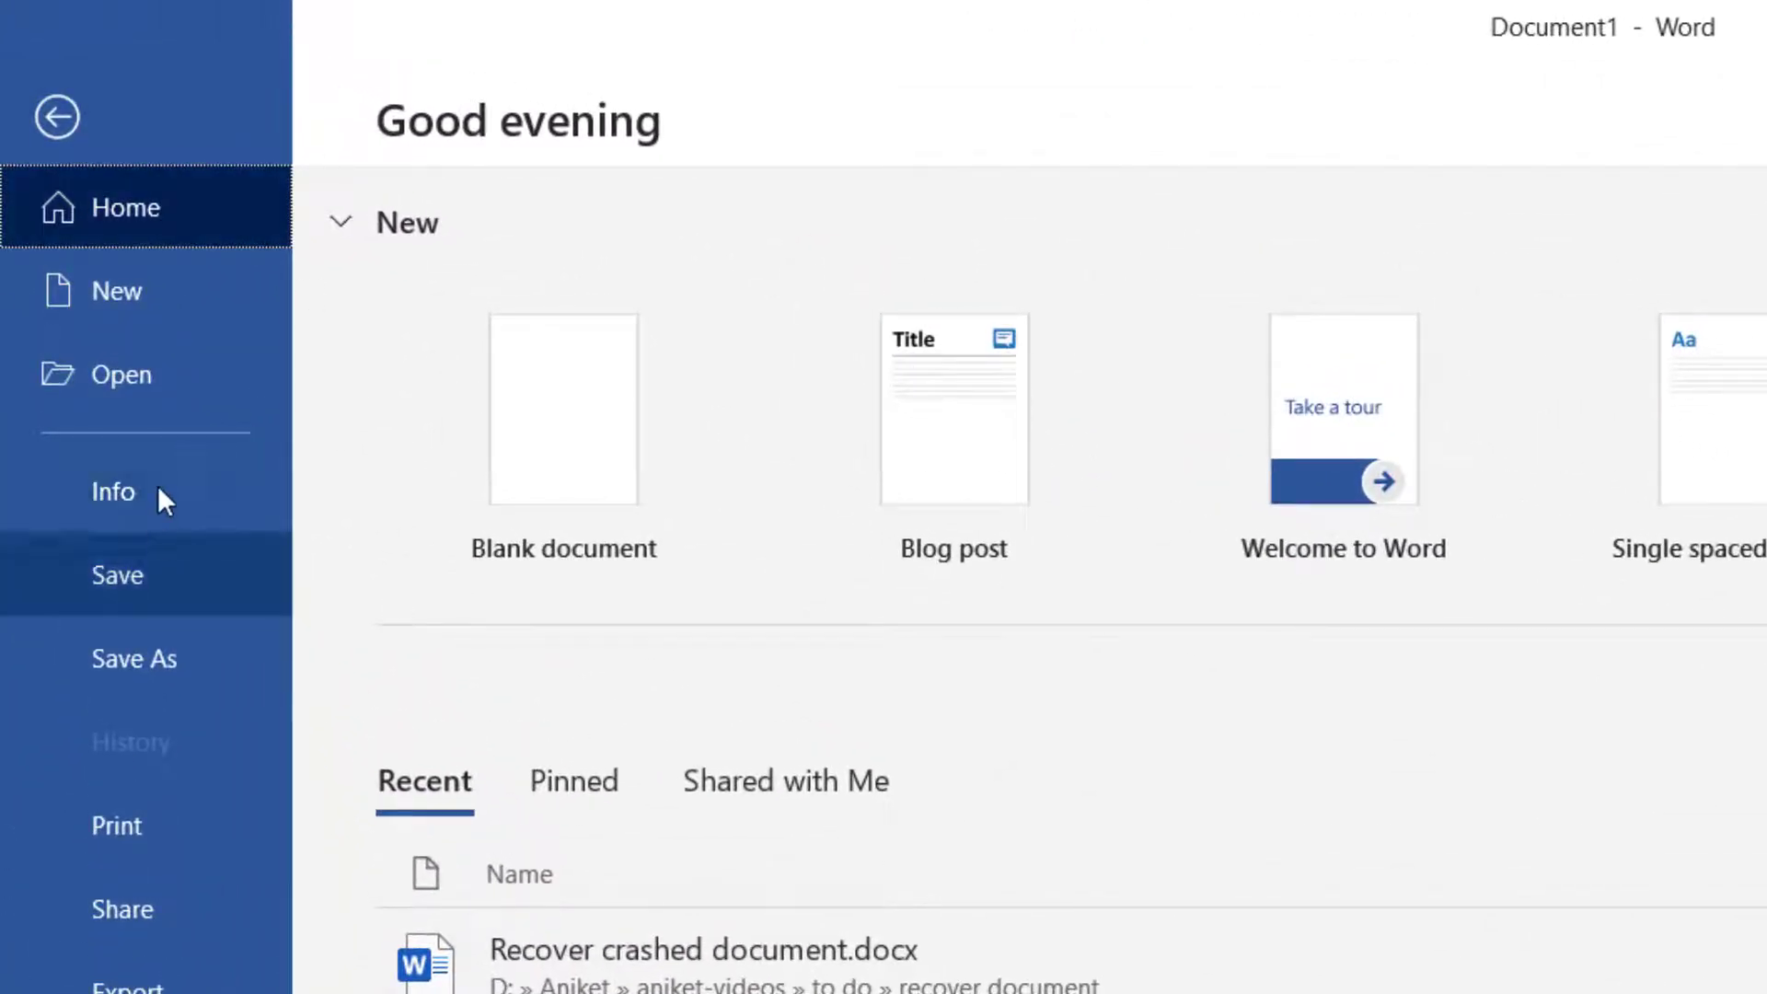
Through File > Info > Recover Unsaved Documents, open the newest unsaved draft of Recover unsaved document.
left_click(114, 507)
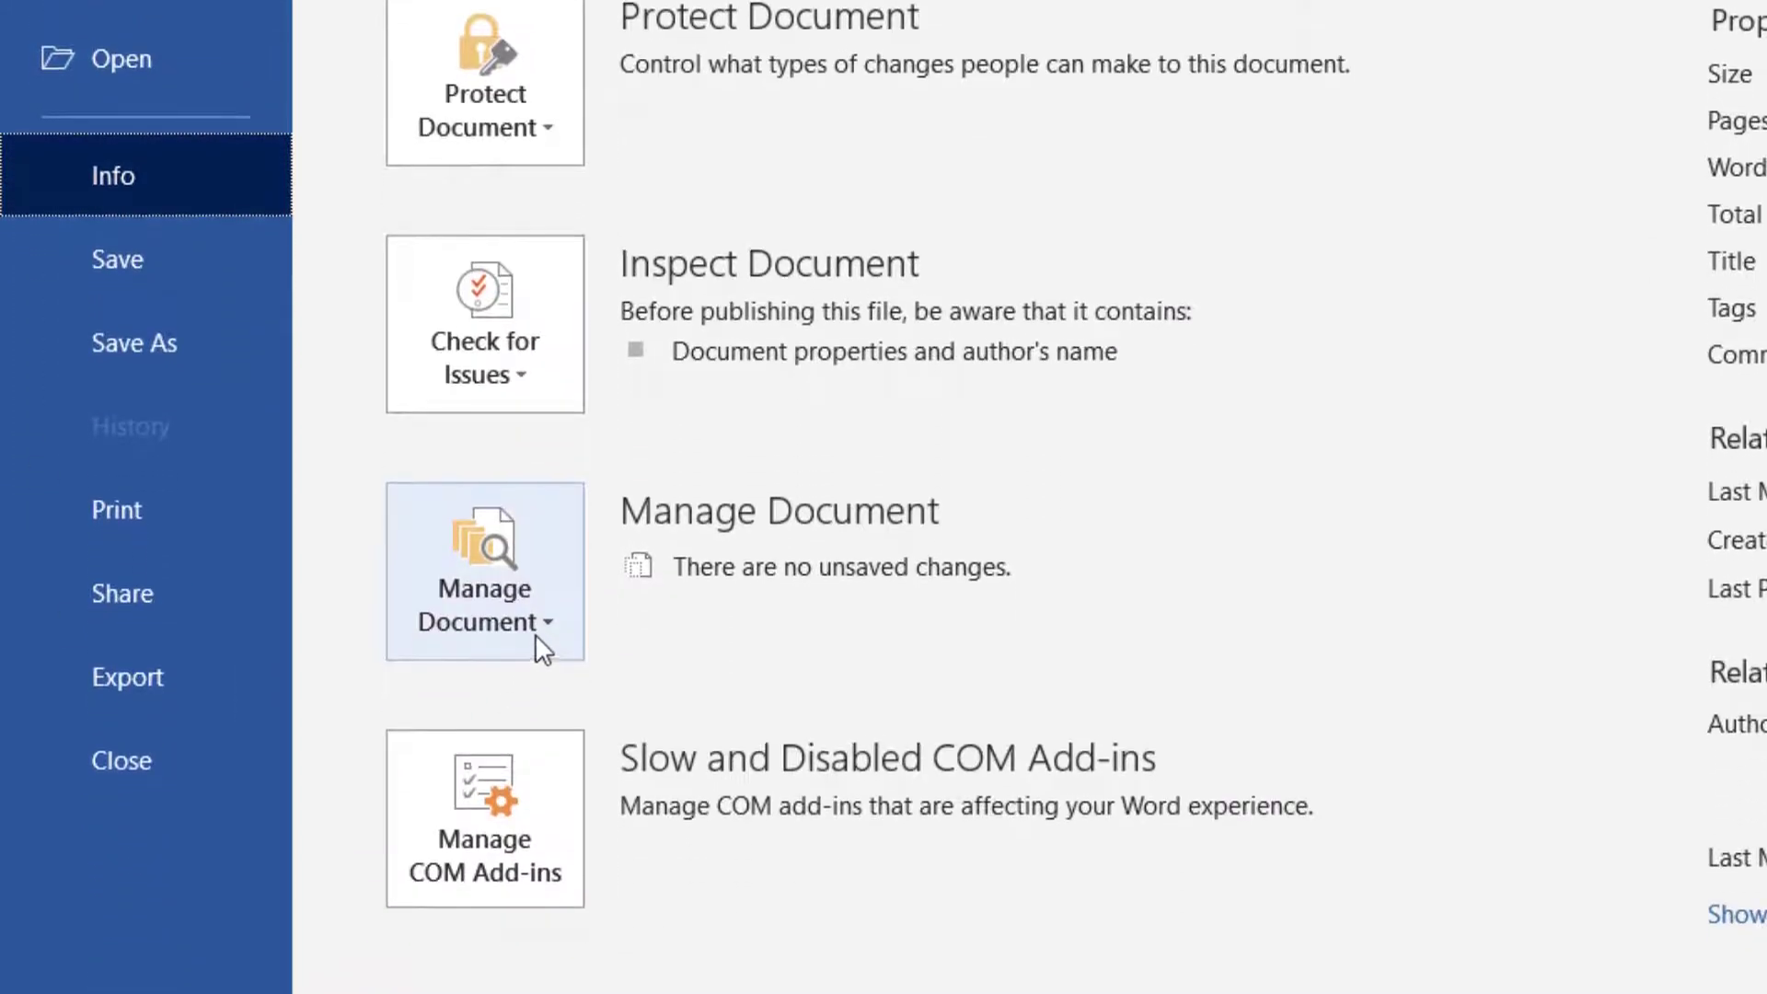
left_click(543, 771)
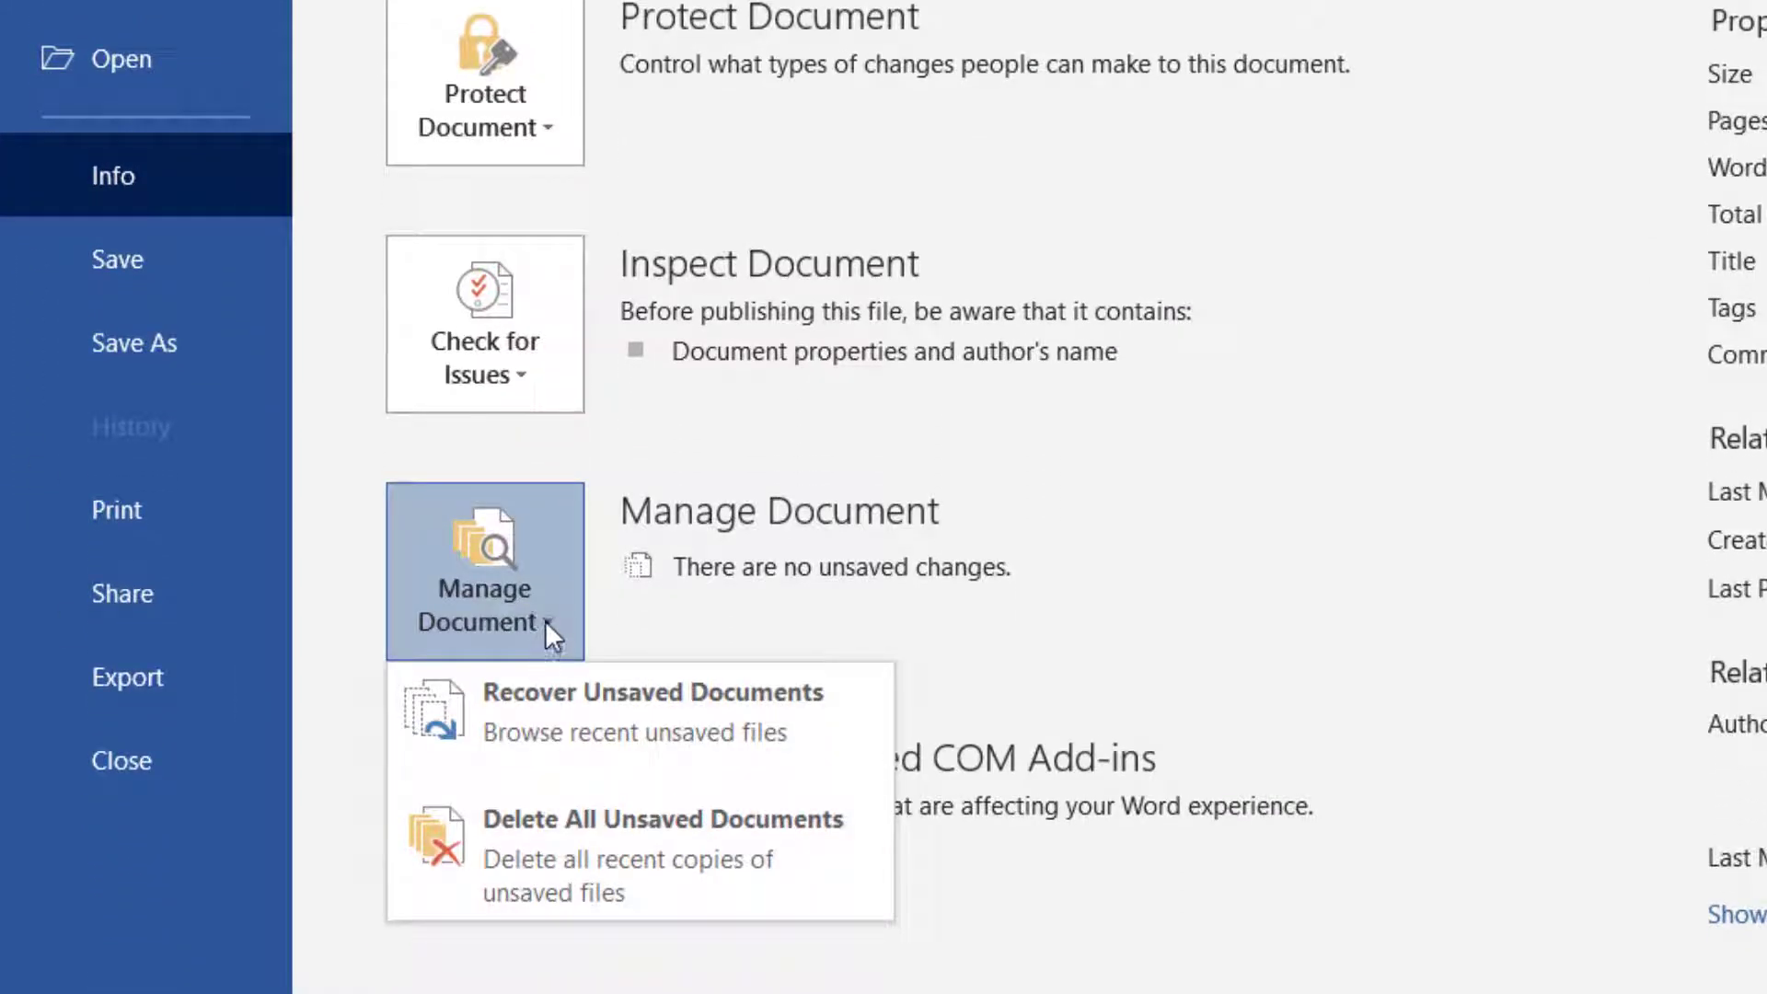
left_click(549, 720)
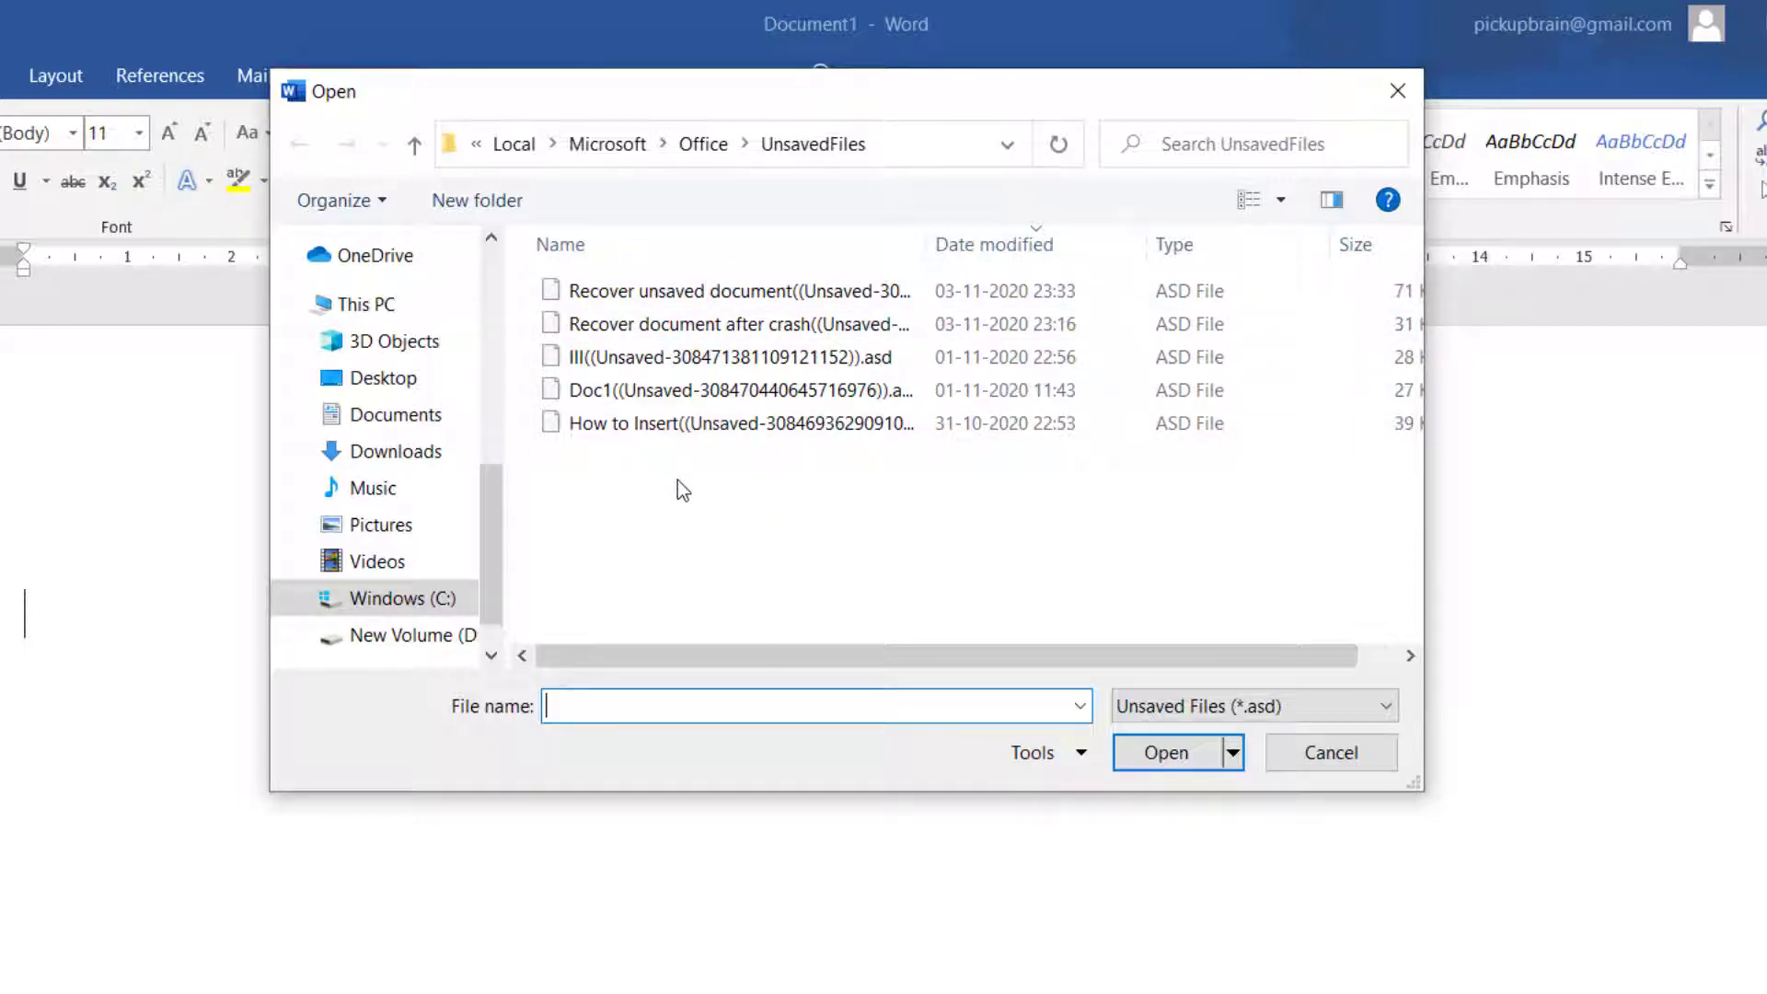
left_click(735, 298)
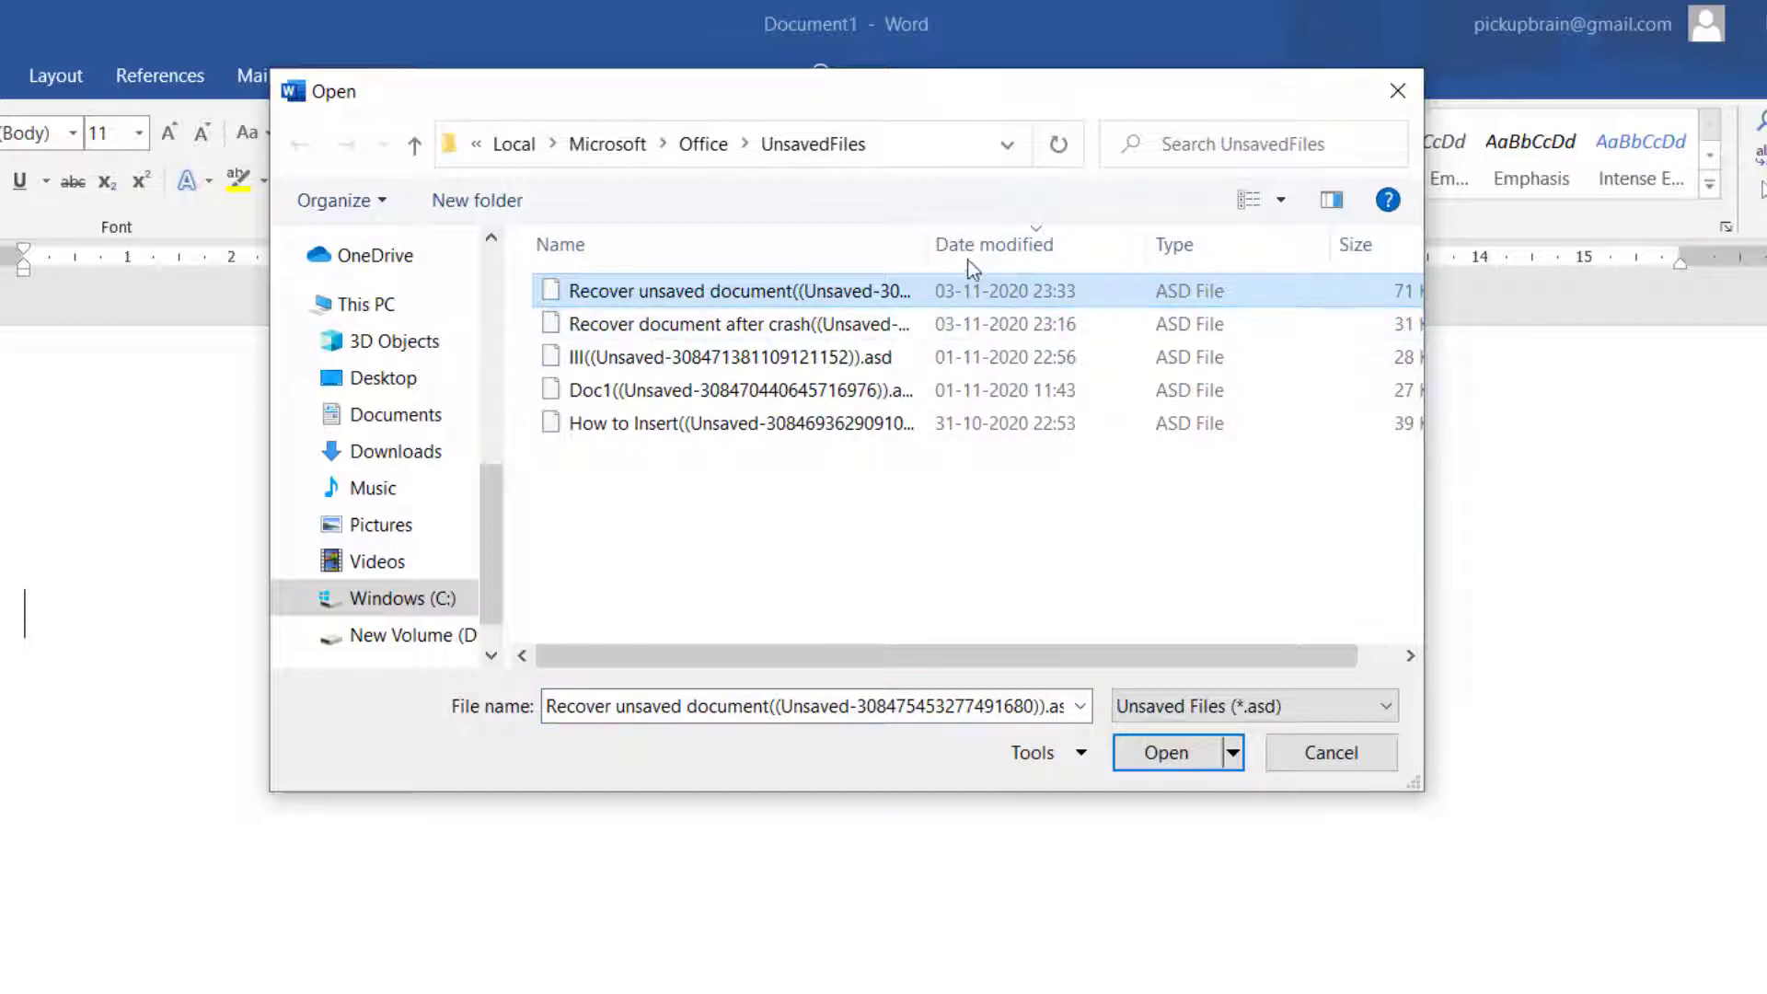
left_click(1161, 754)
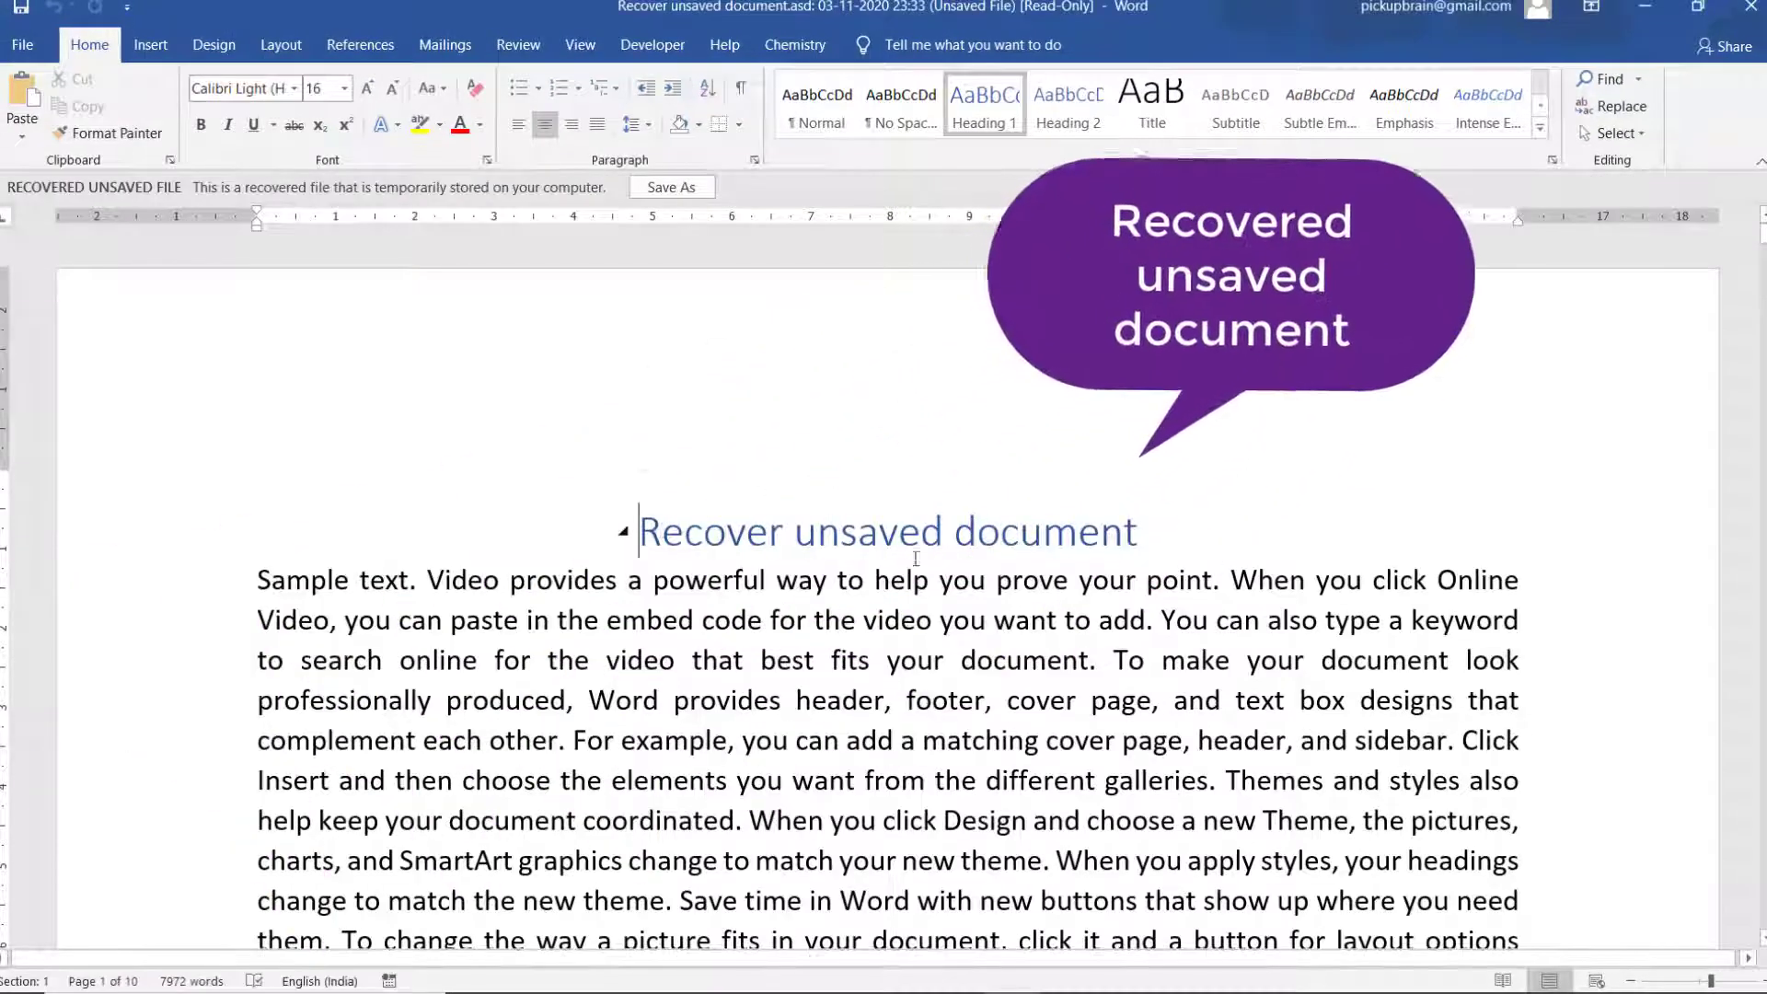
In Word Options > Save, select the AutoRecover file location path to copy it.
left_click_drag(668, 532, 1146, 580)
left_click(1022, 701)
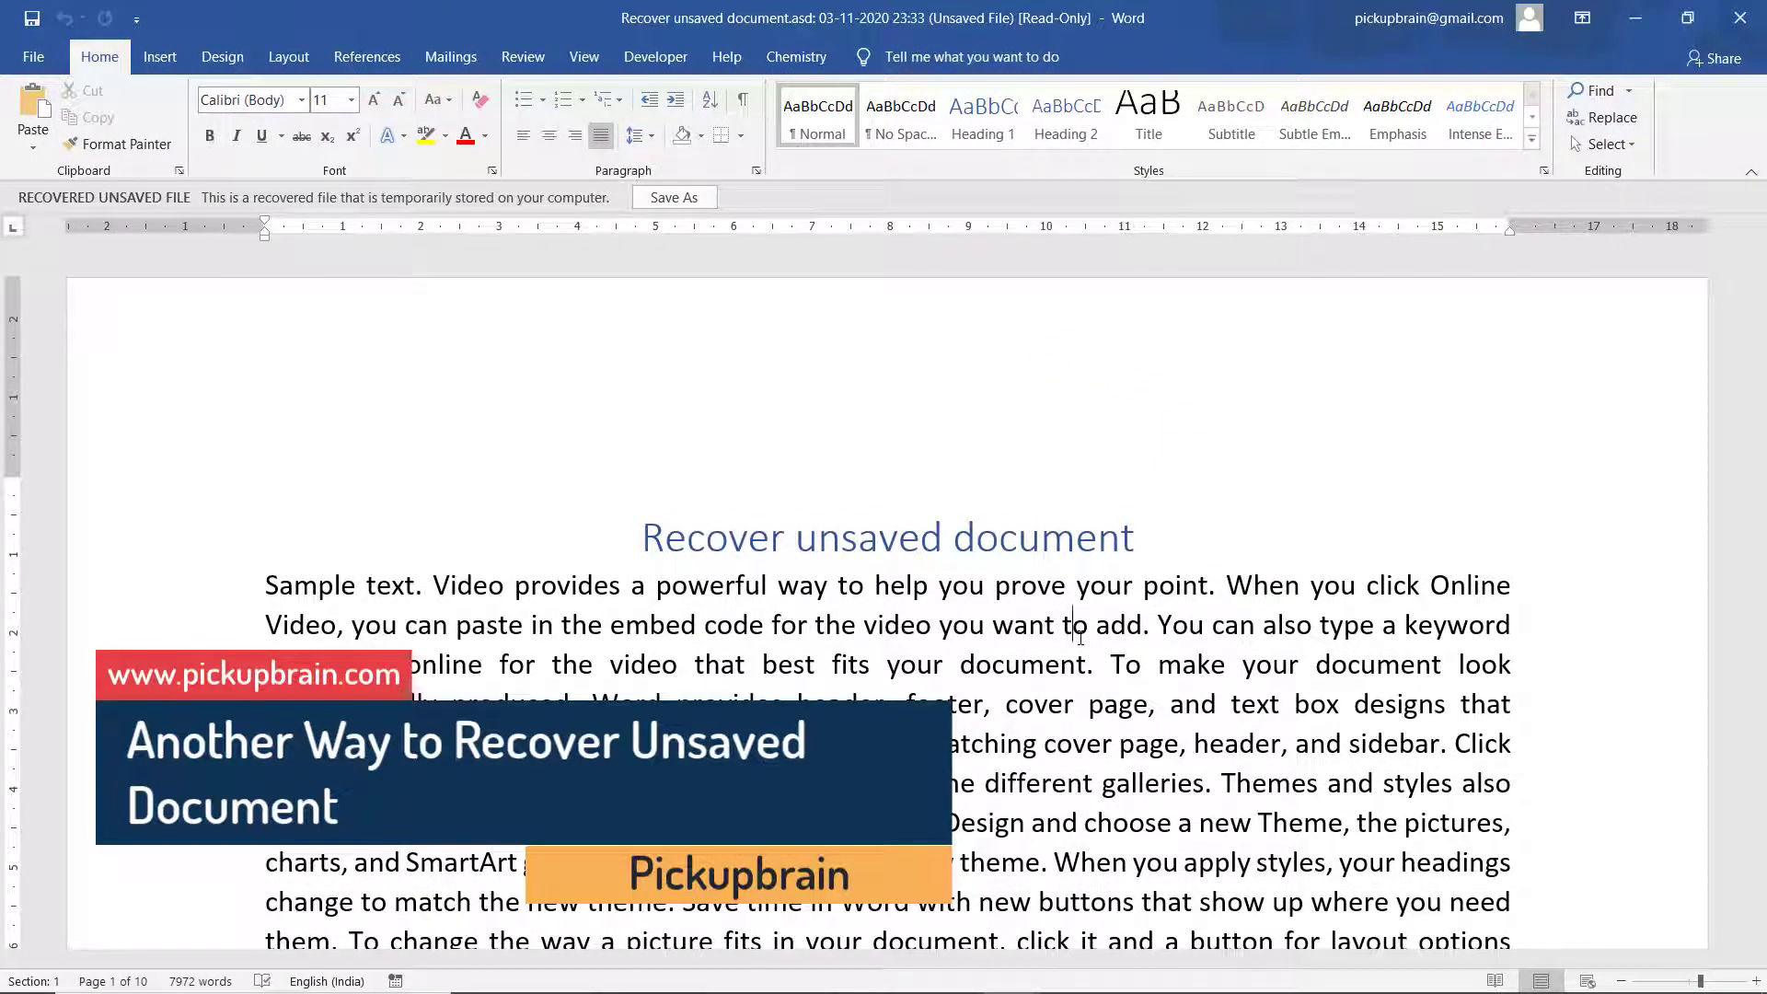
left_click(33, 56)
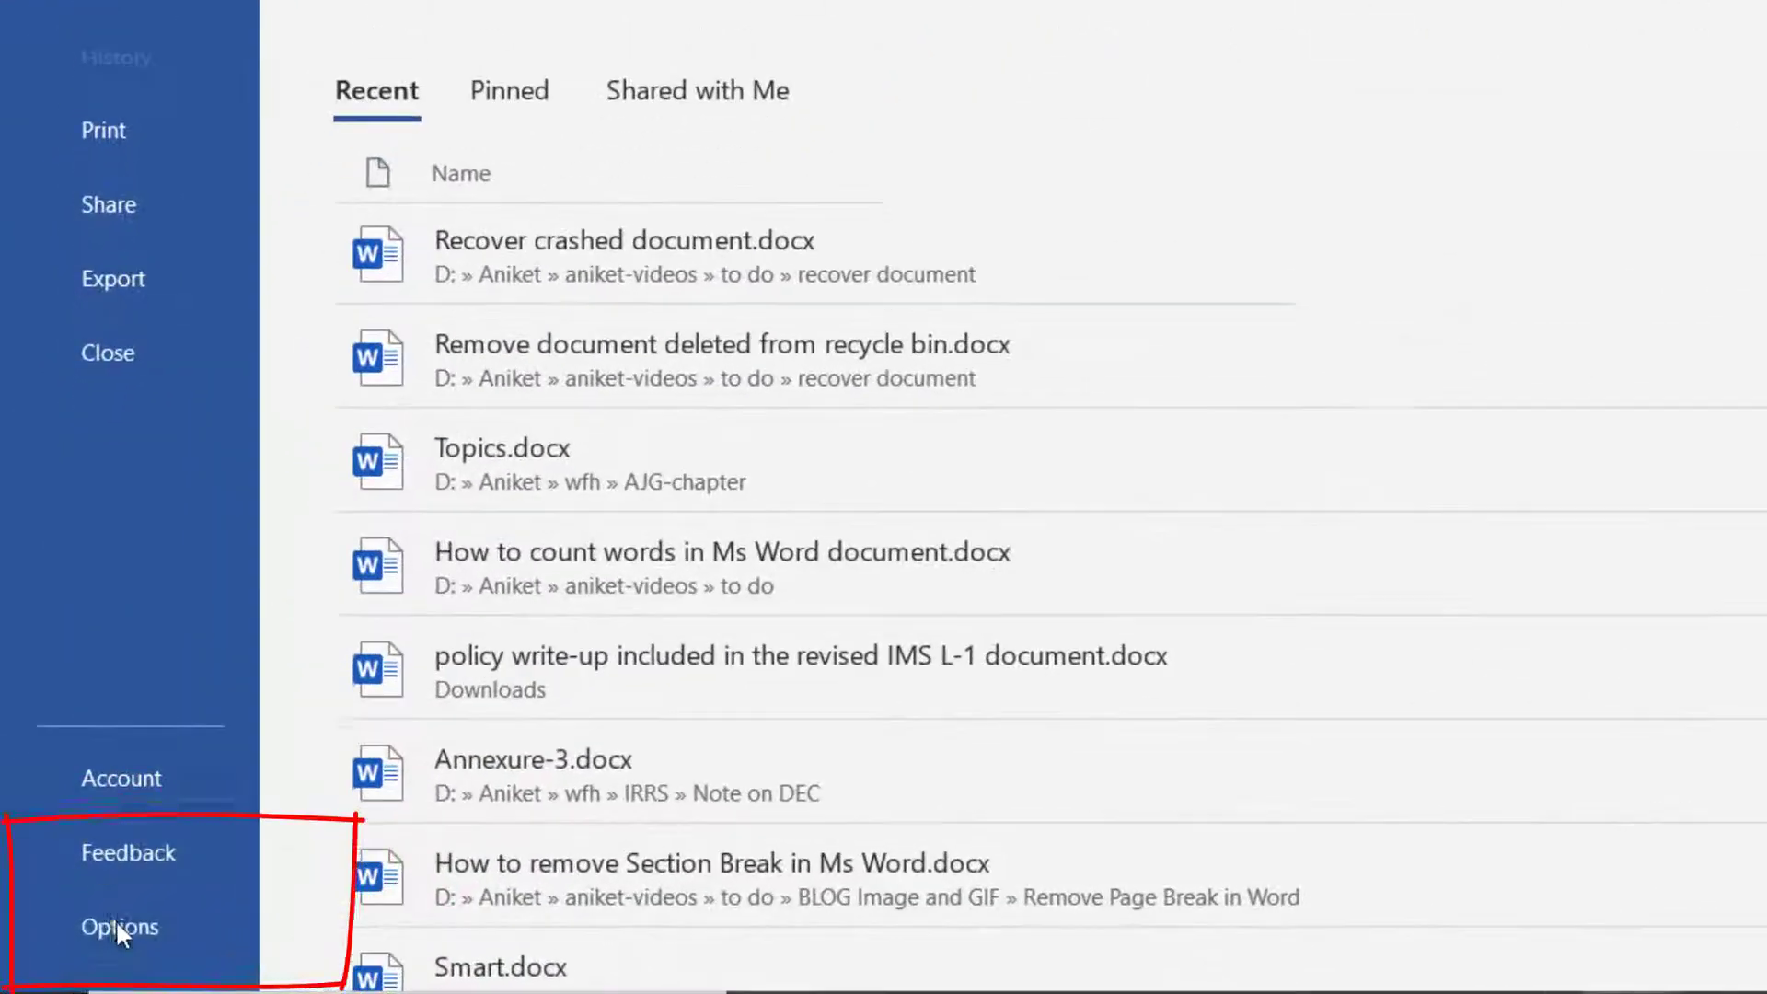
left_click(85, 943)
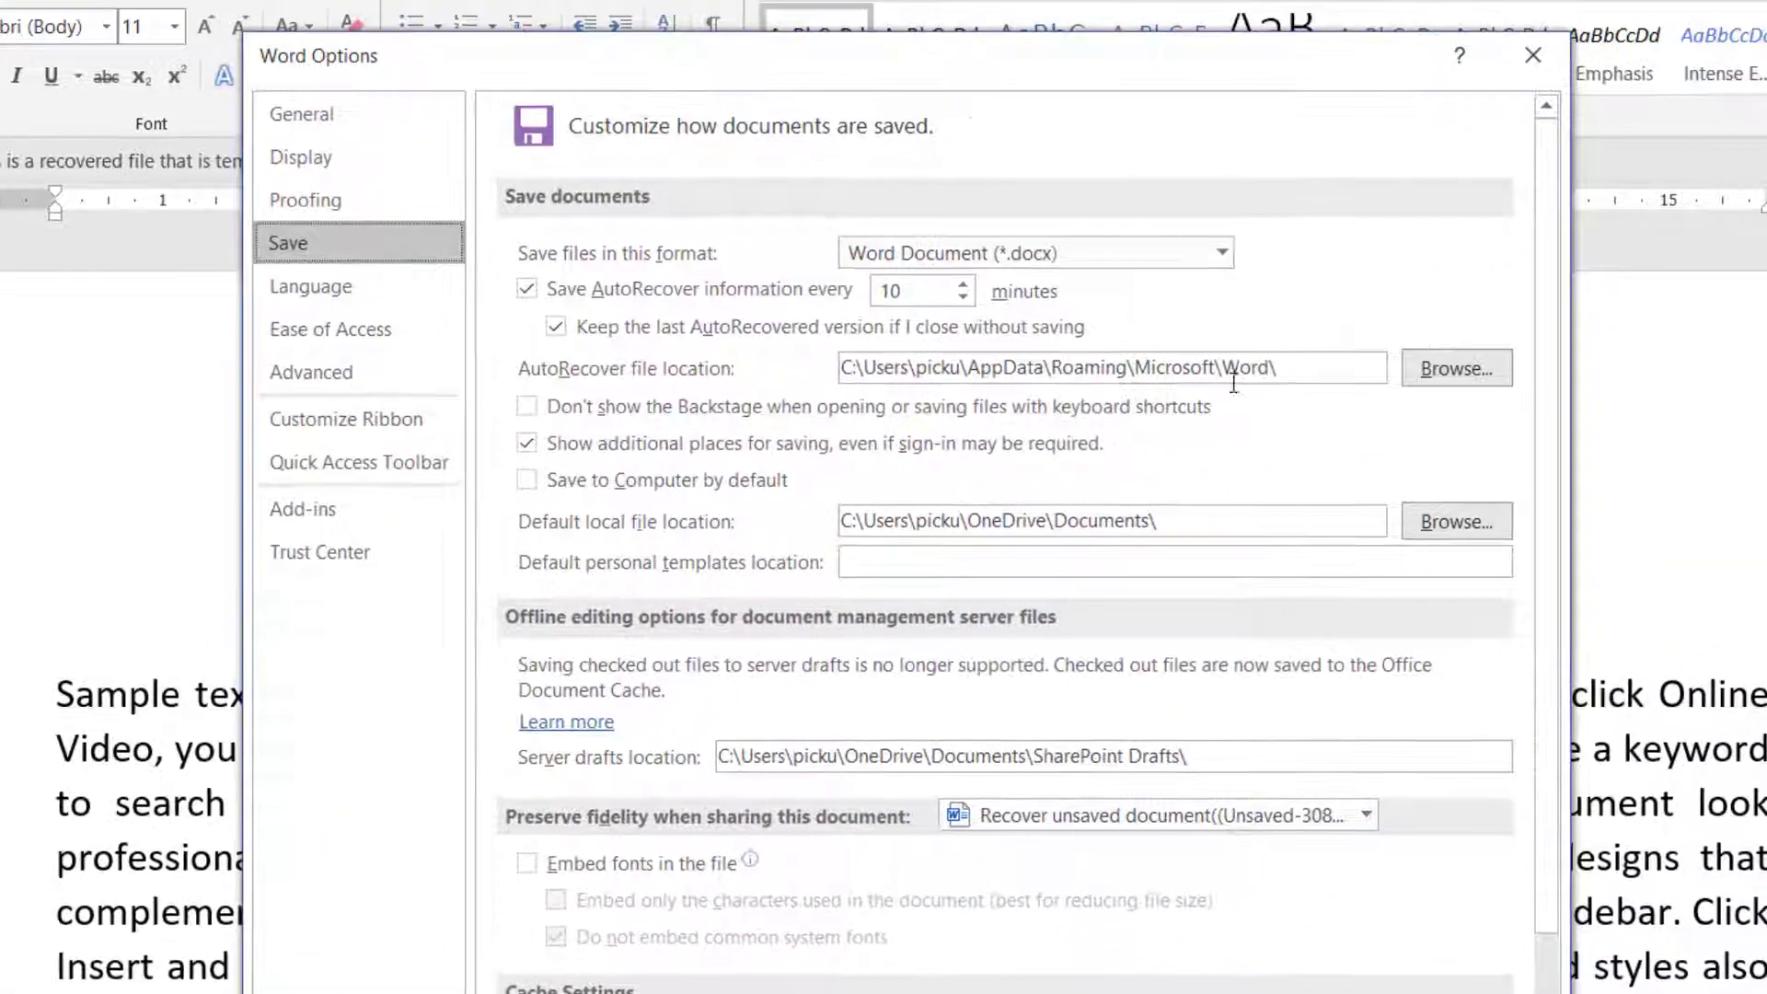
left_click_drag(1293, 367, 835, 362)
key("ctrl+c")
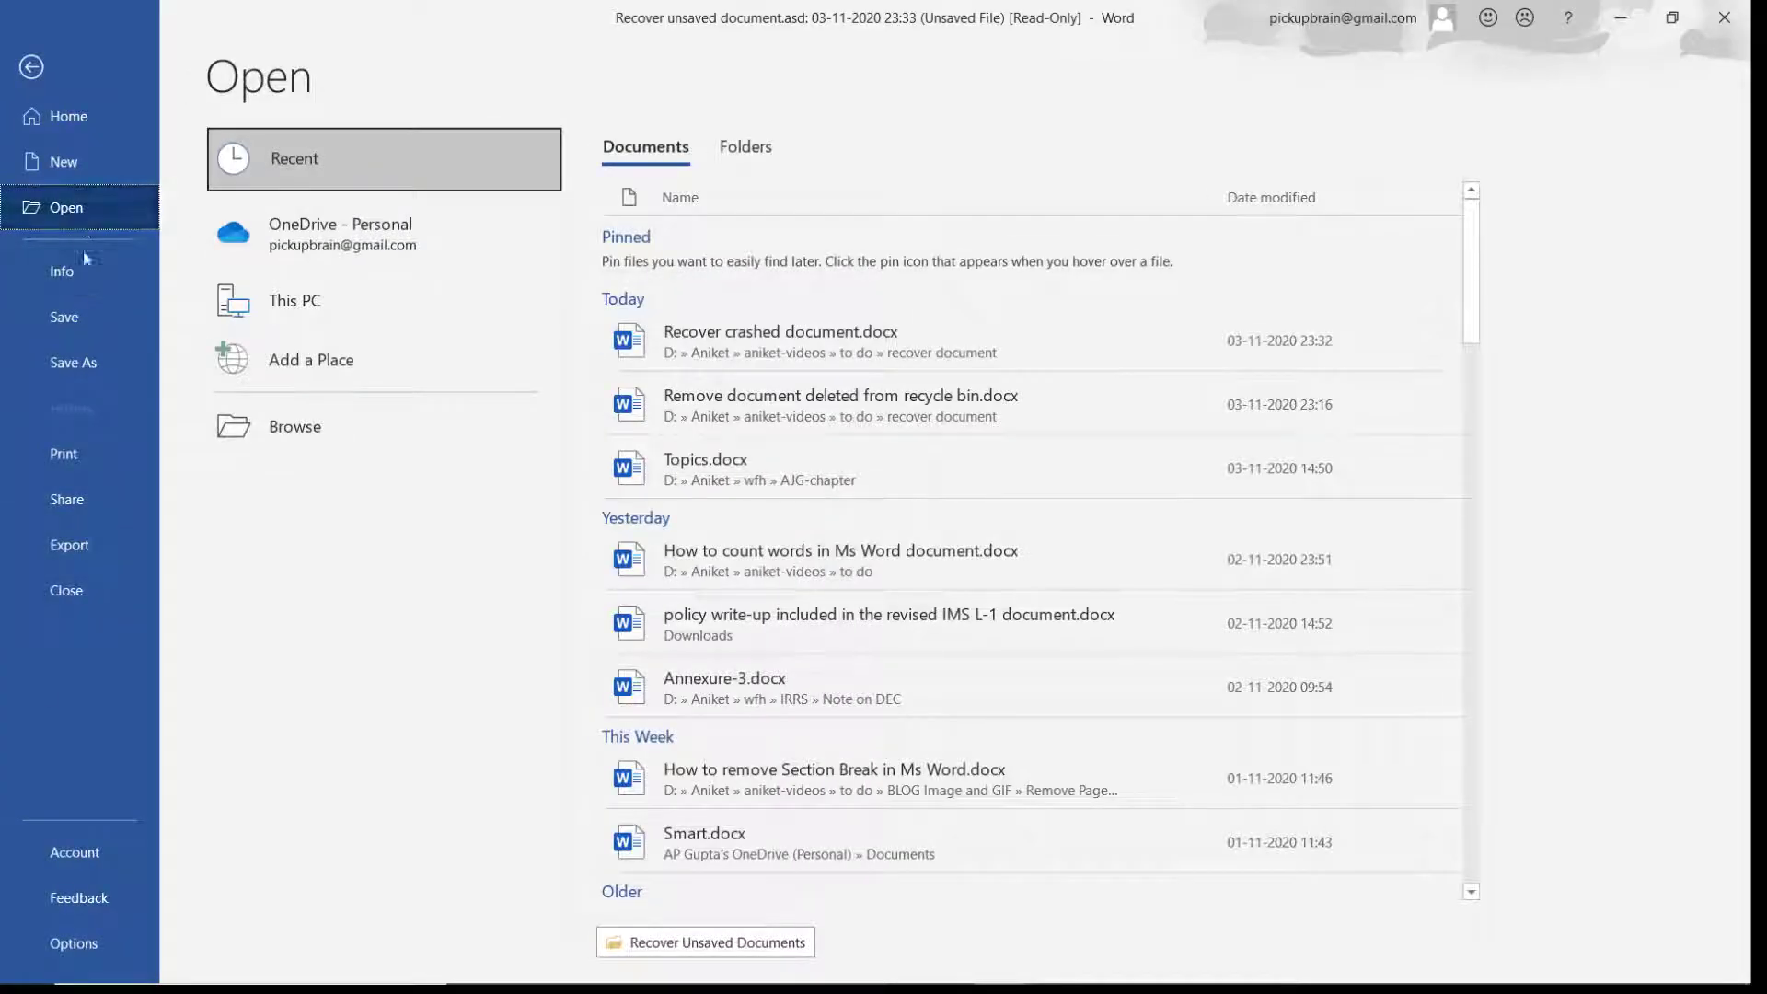
In the Browse dialog, go to the pasted AutoRecover path and open the AutoRecovery folder.
left_click(276, 426)
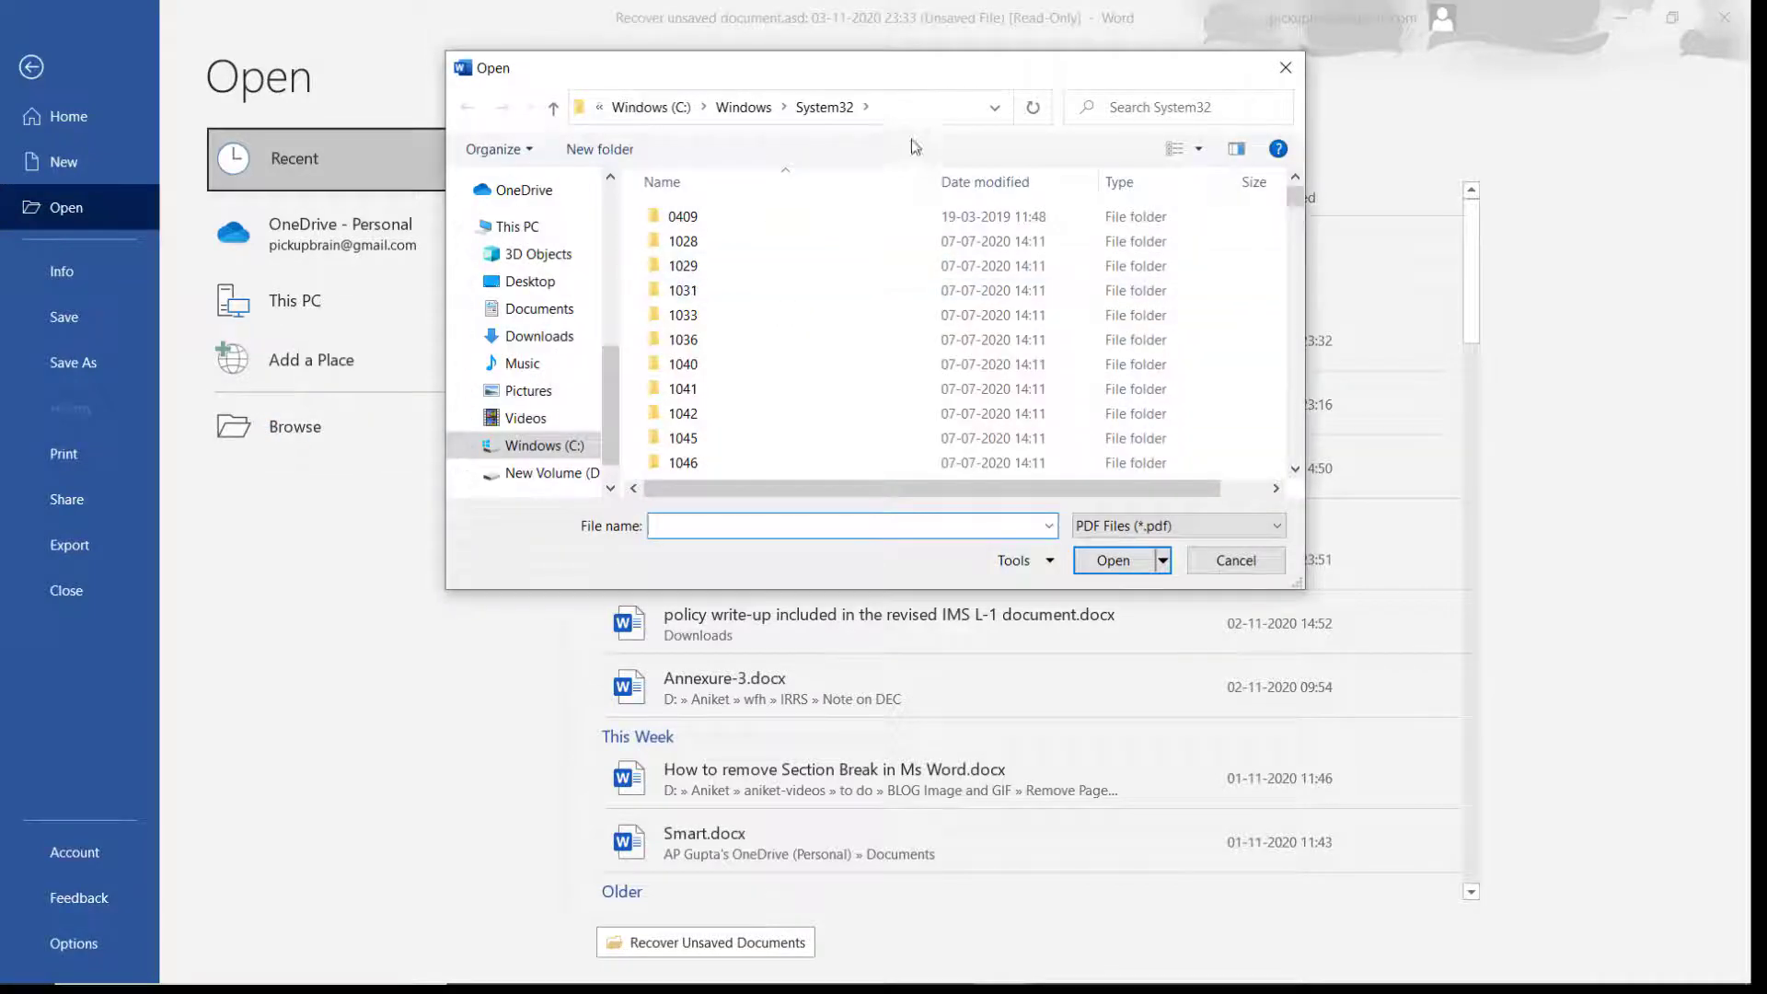
left_click(935, 108)
key("ctrl+v")
key("Return")
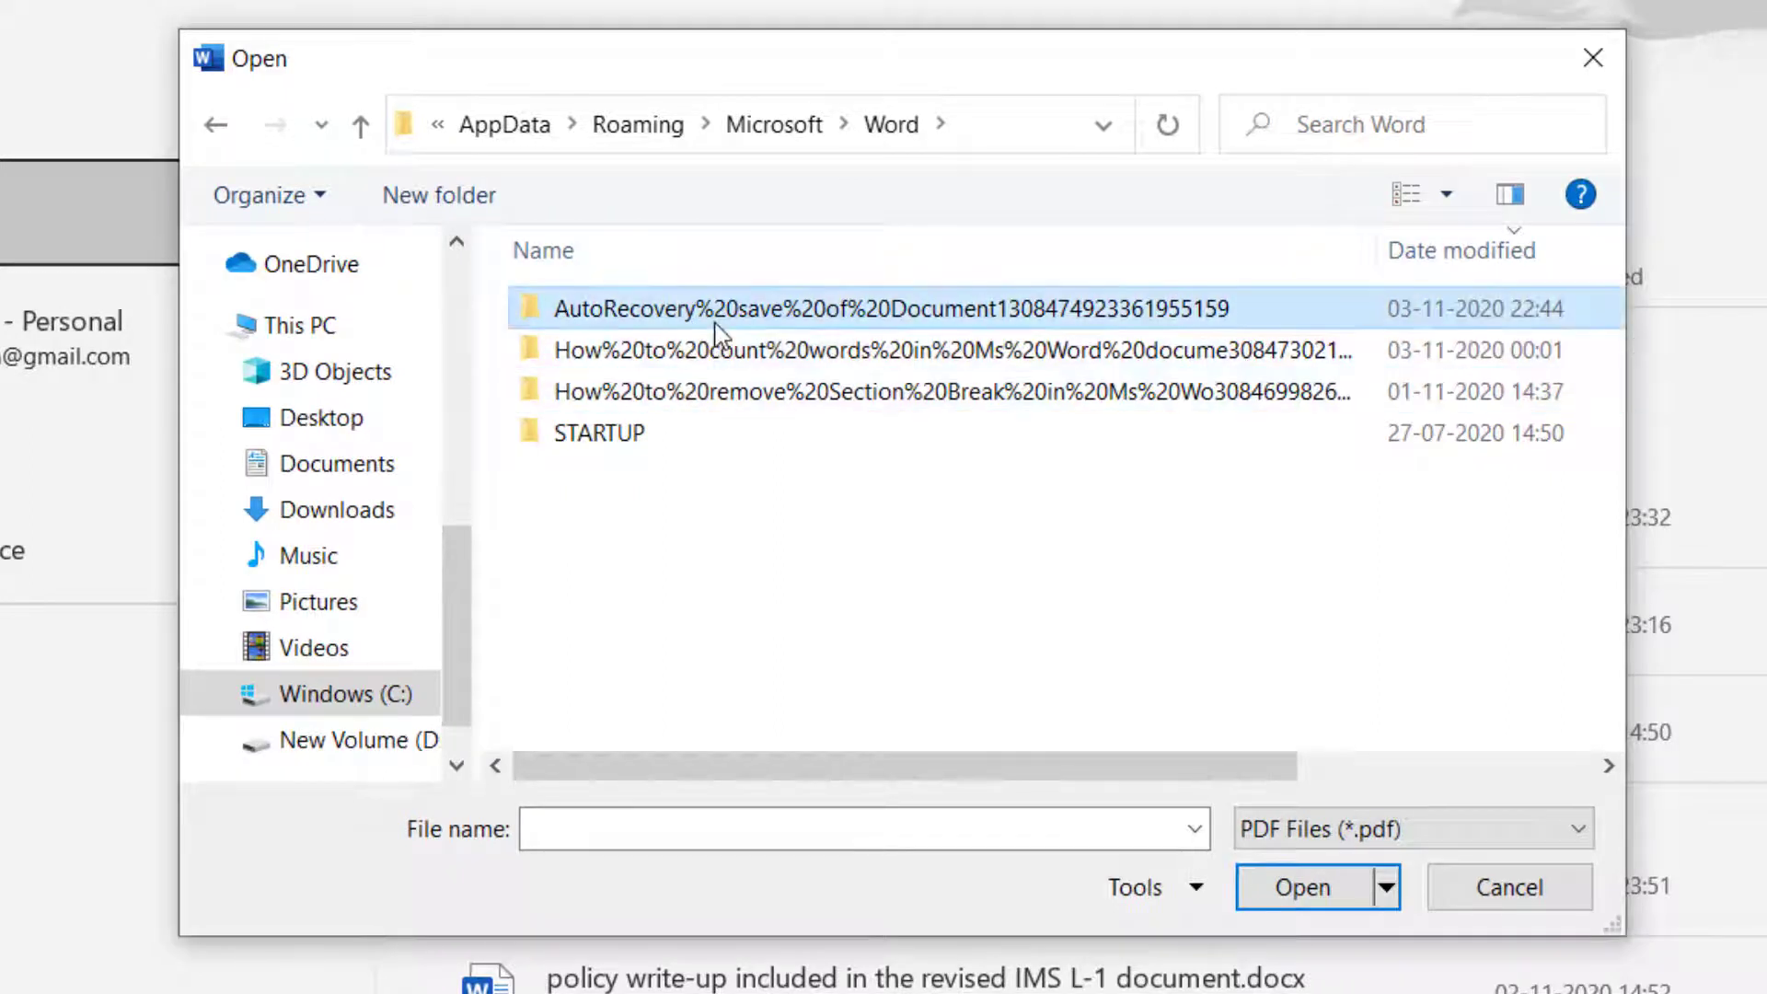
double_click(714, 309)
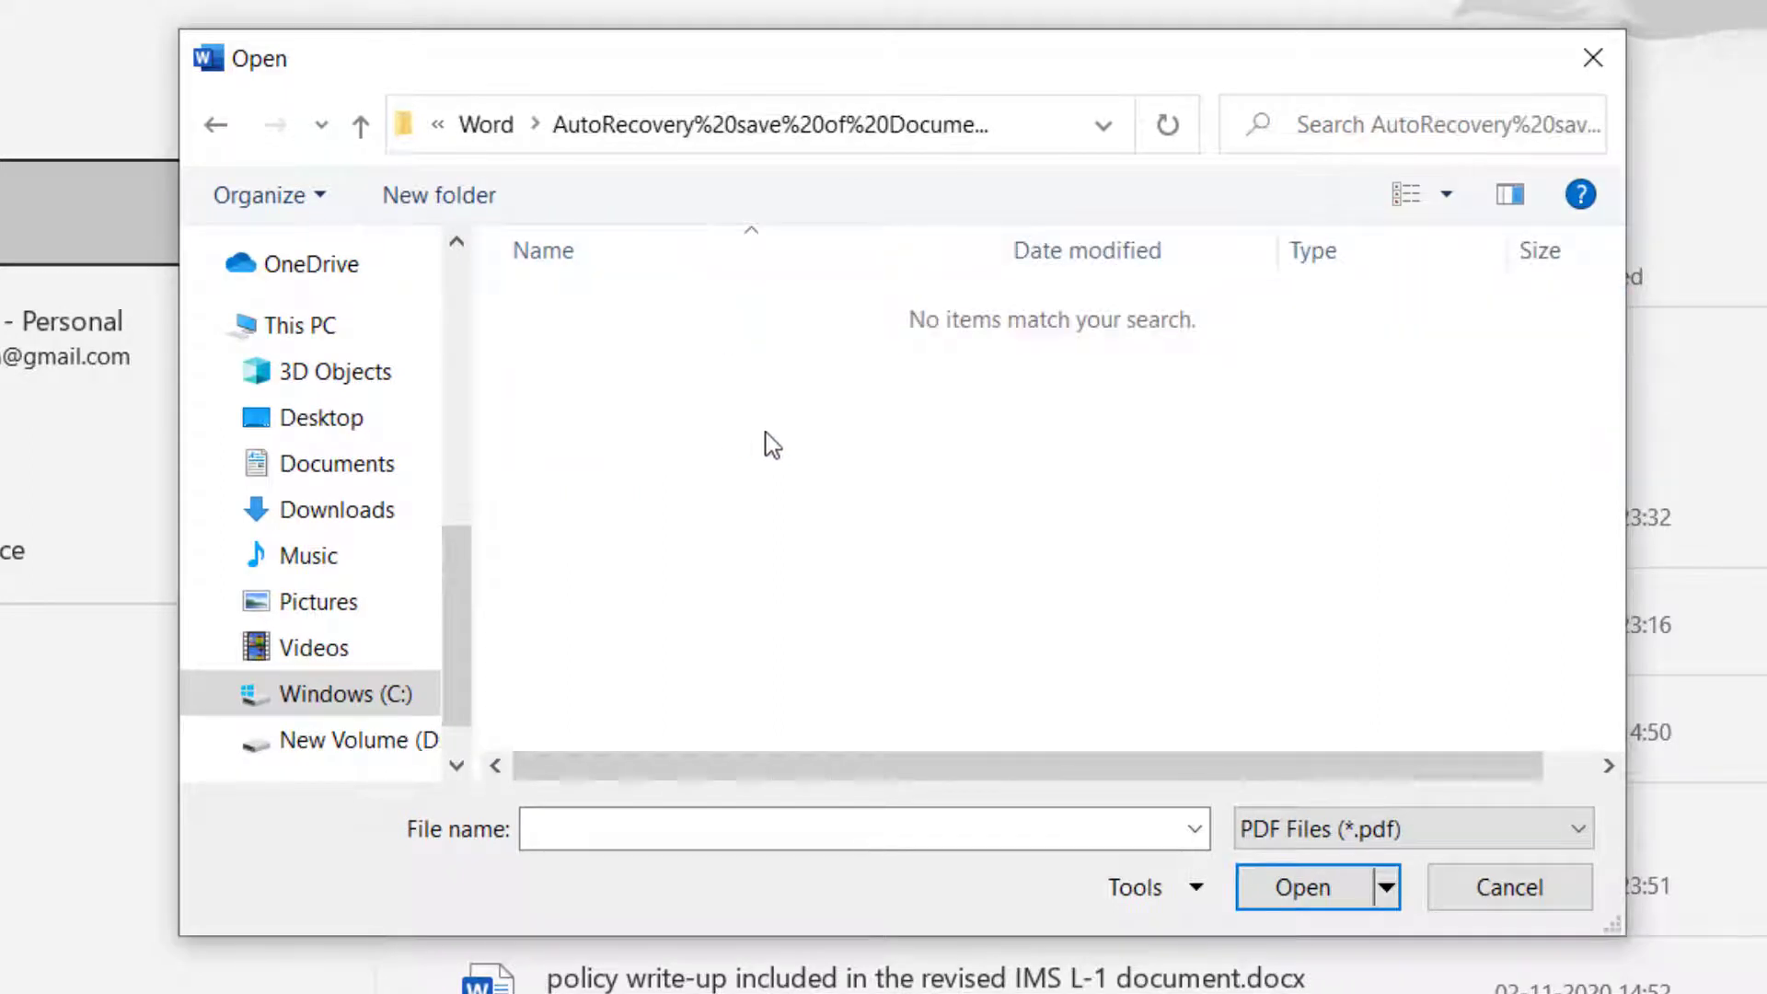
Set the file filter to All Files and open Document1's AutoRecovery .asd file.
left_click(1291, 831)
left_click(1317, 872)
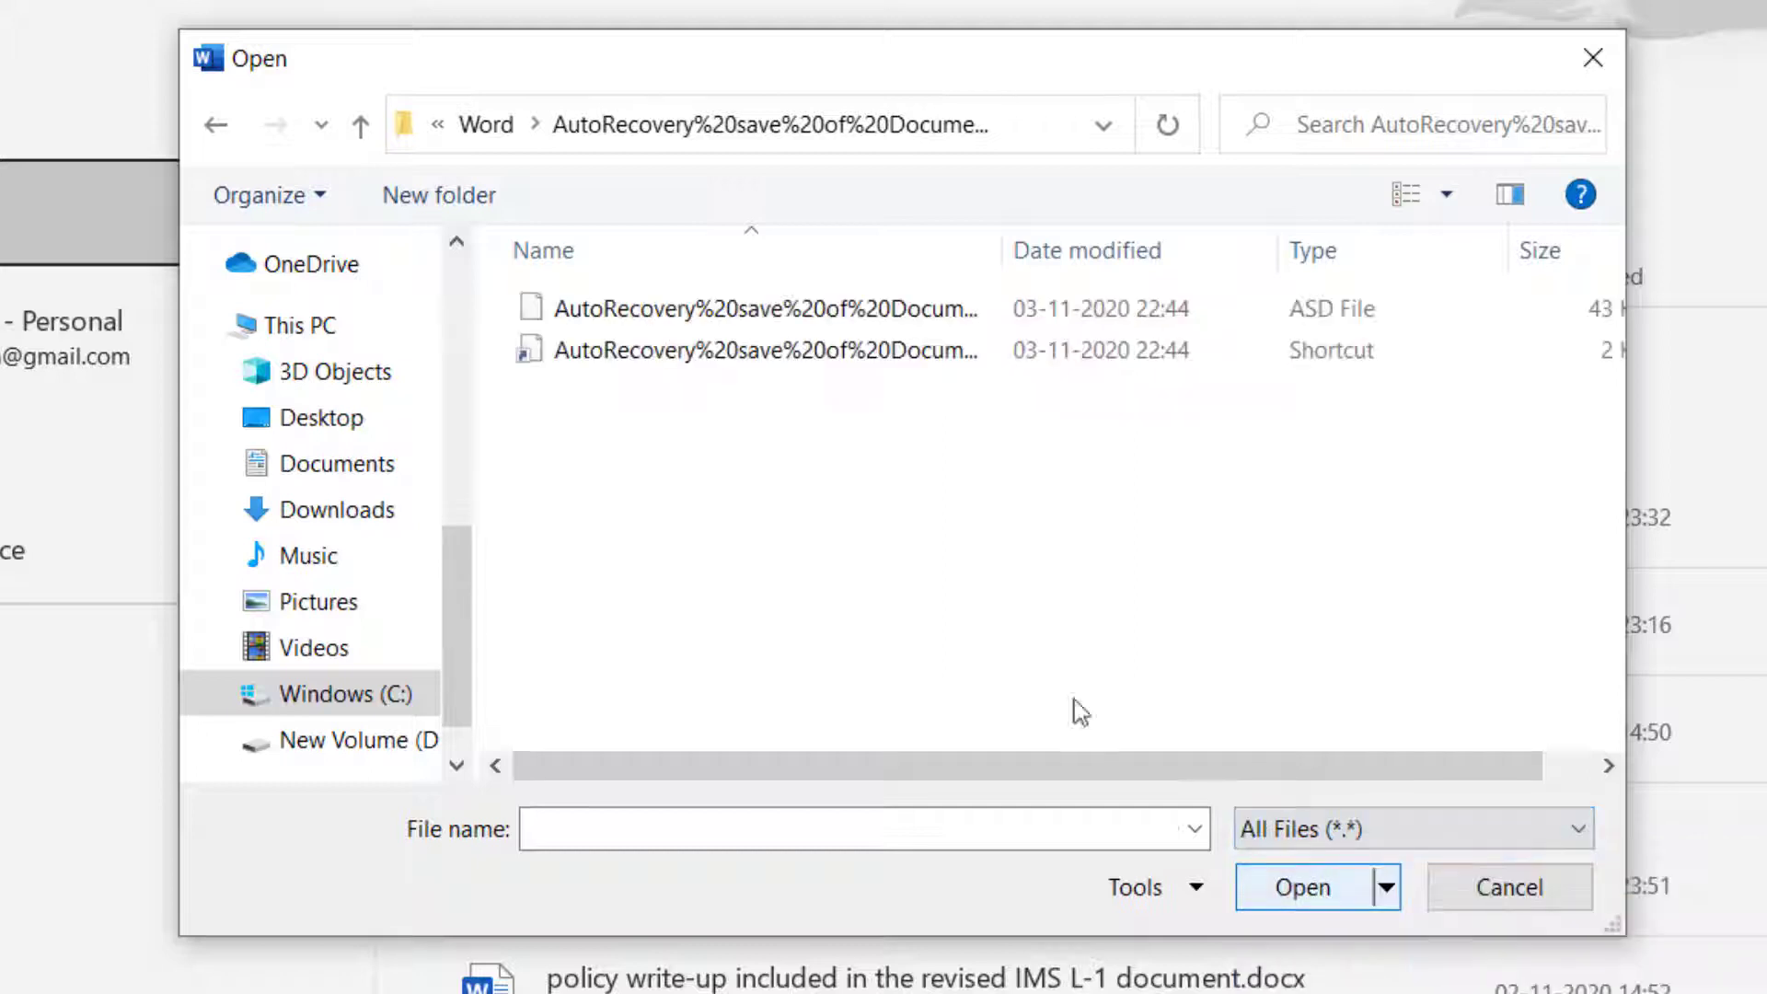
left_click_drag(769, 773, 999, 809)
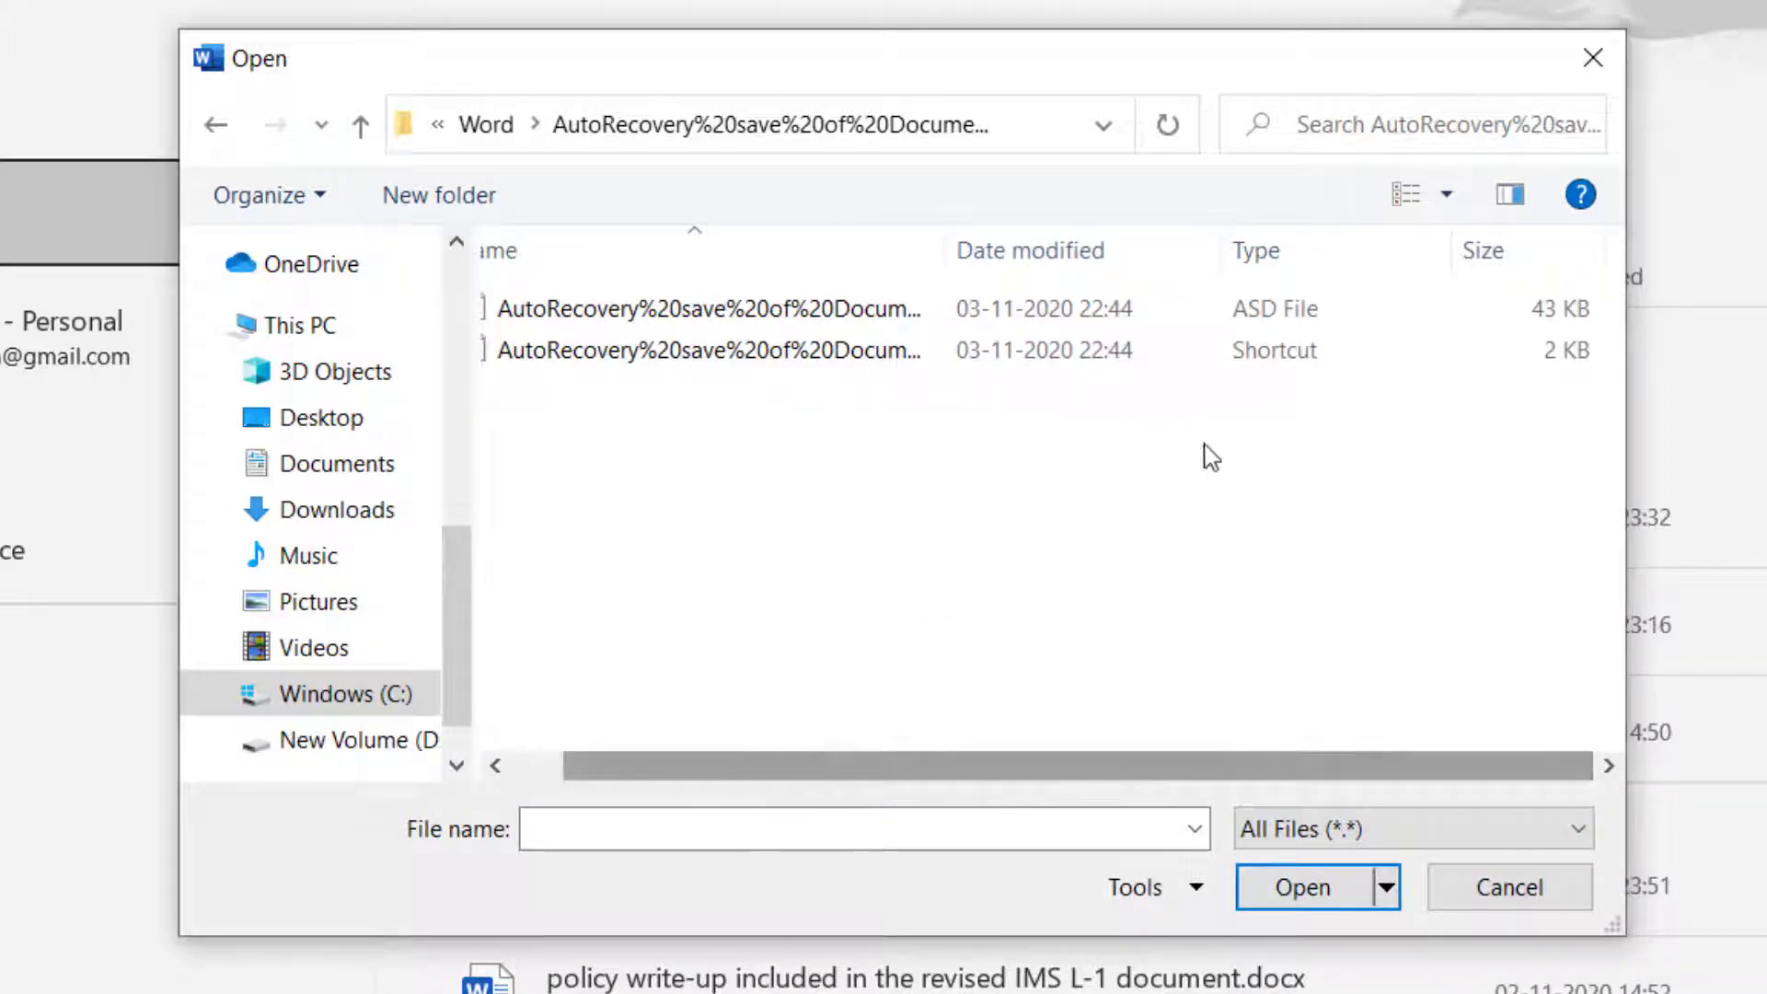
left_click(814, 322)
left_click(1341, 900)
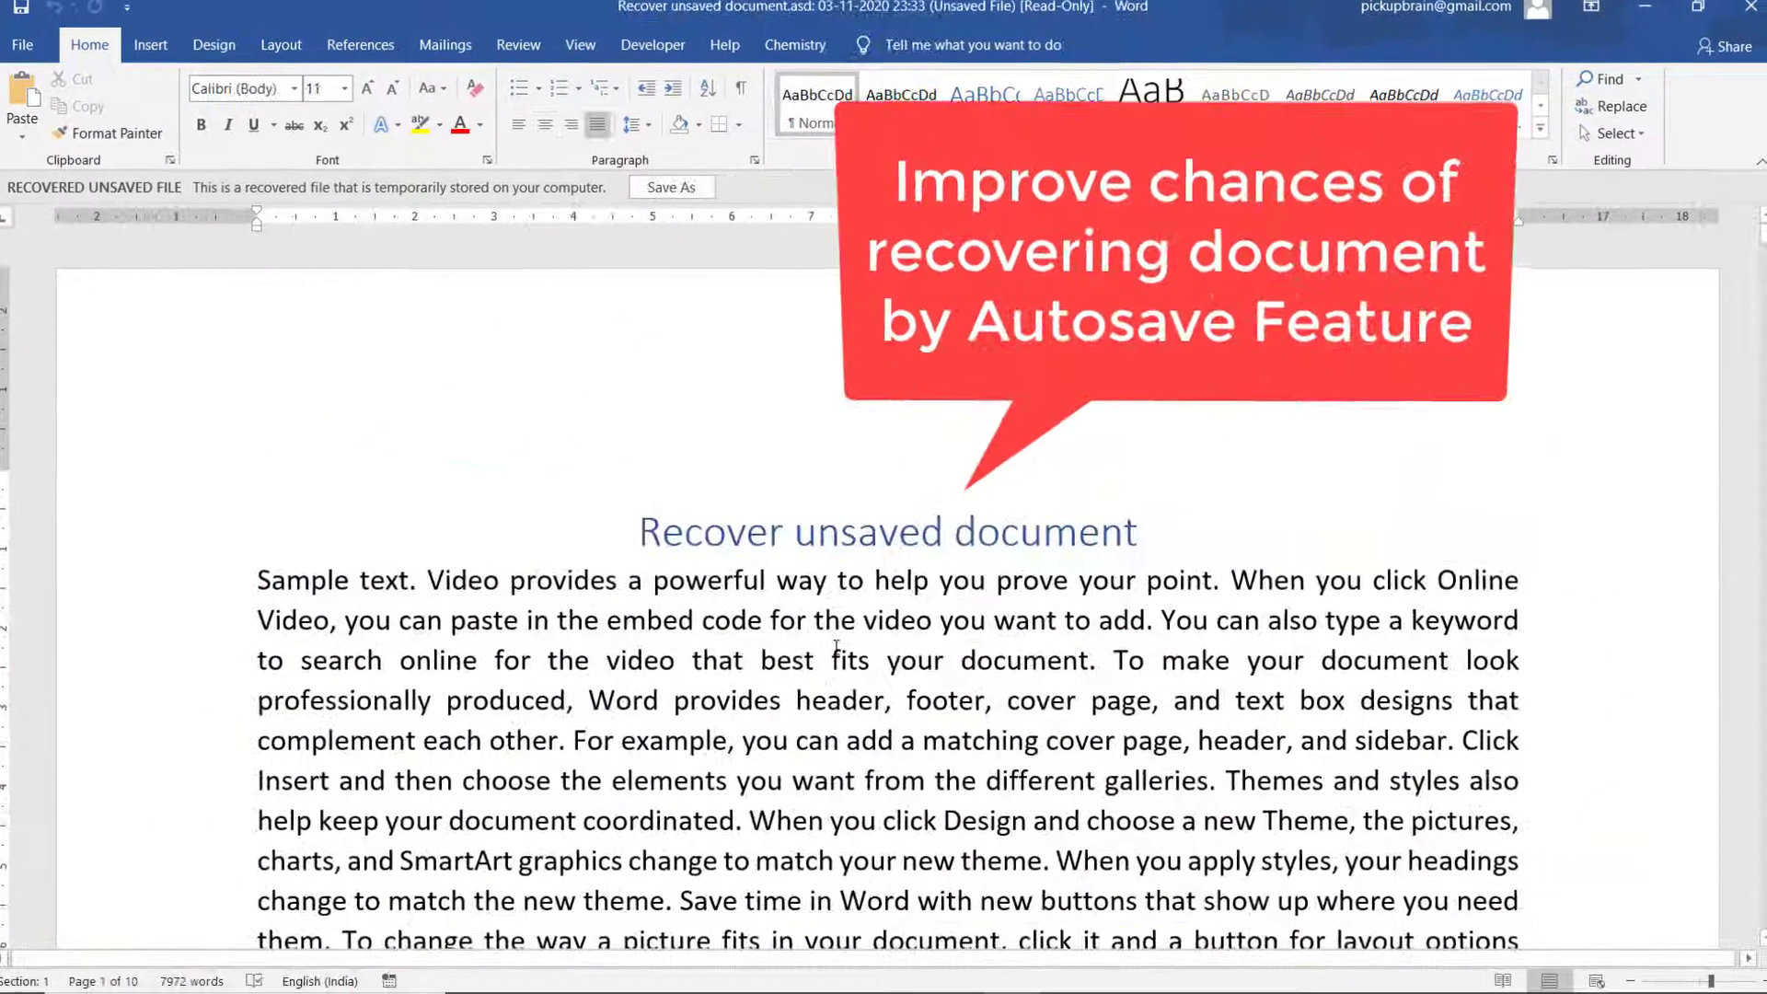
Click into the recovered document, then go to the File backstage Home page.
left_click(835, 647)
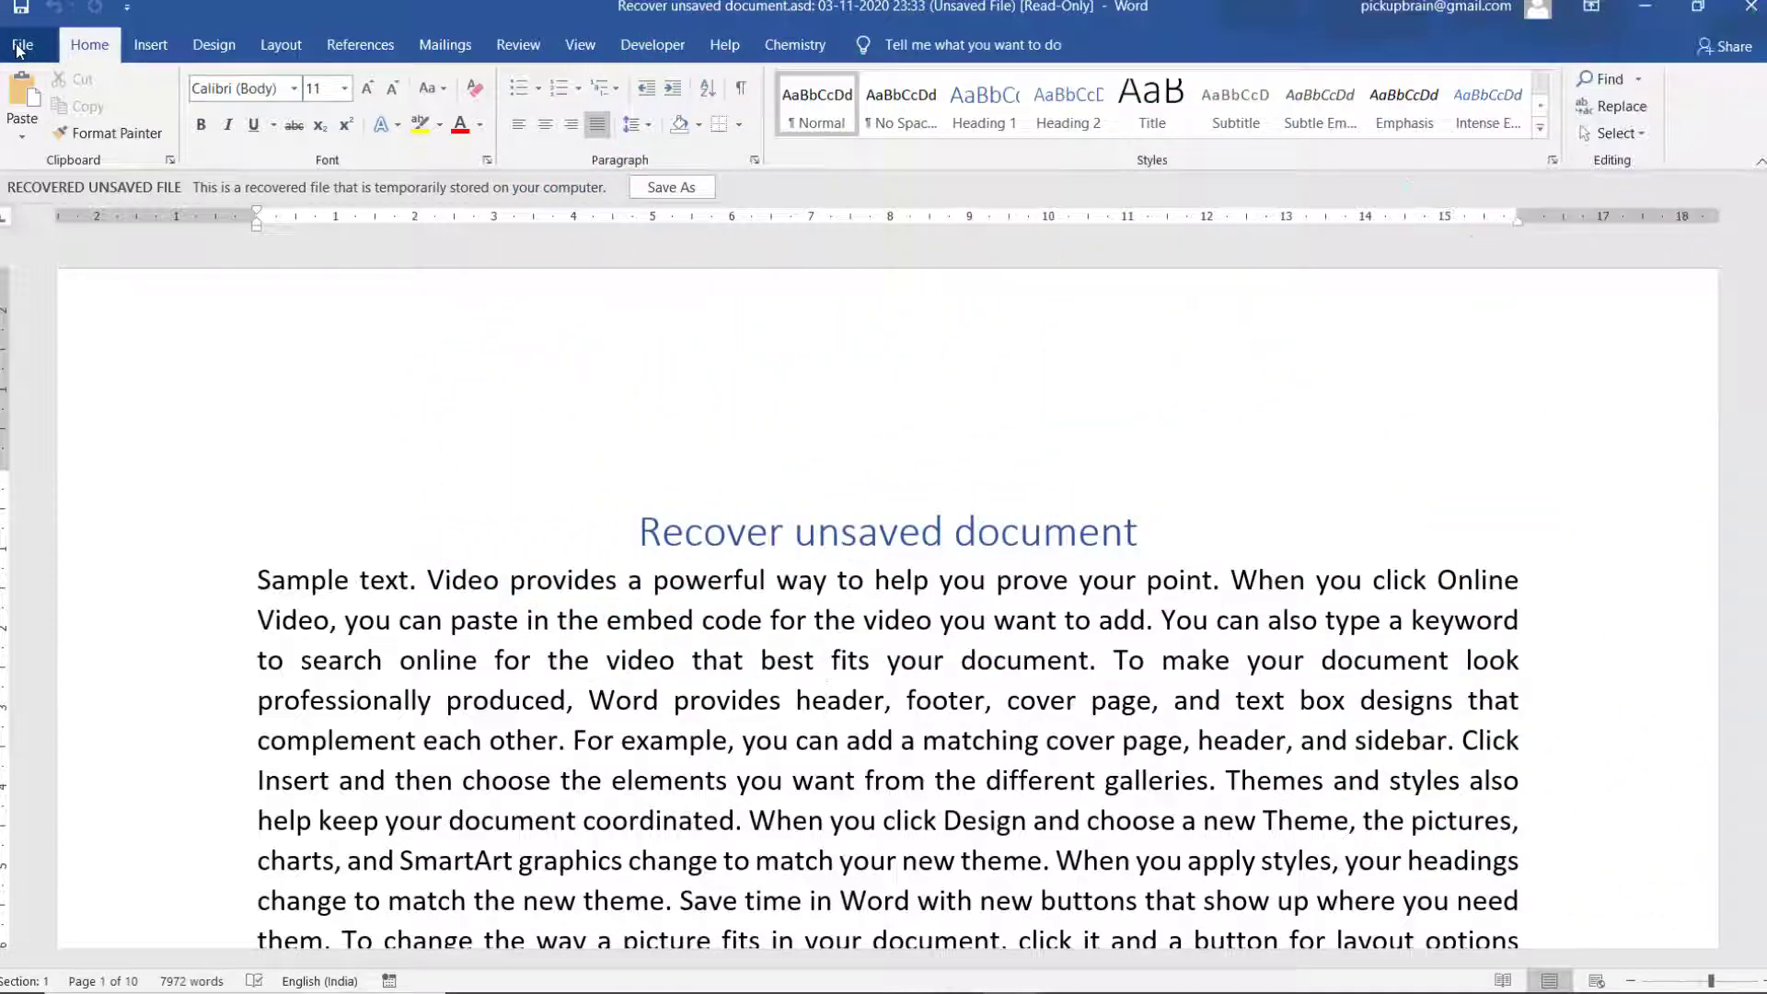
left_click(20, 46)
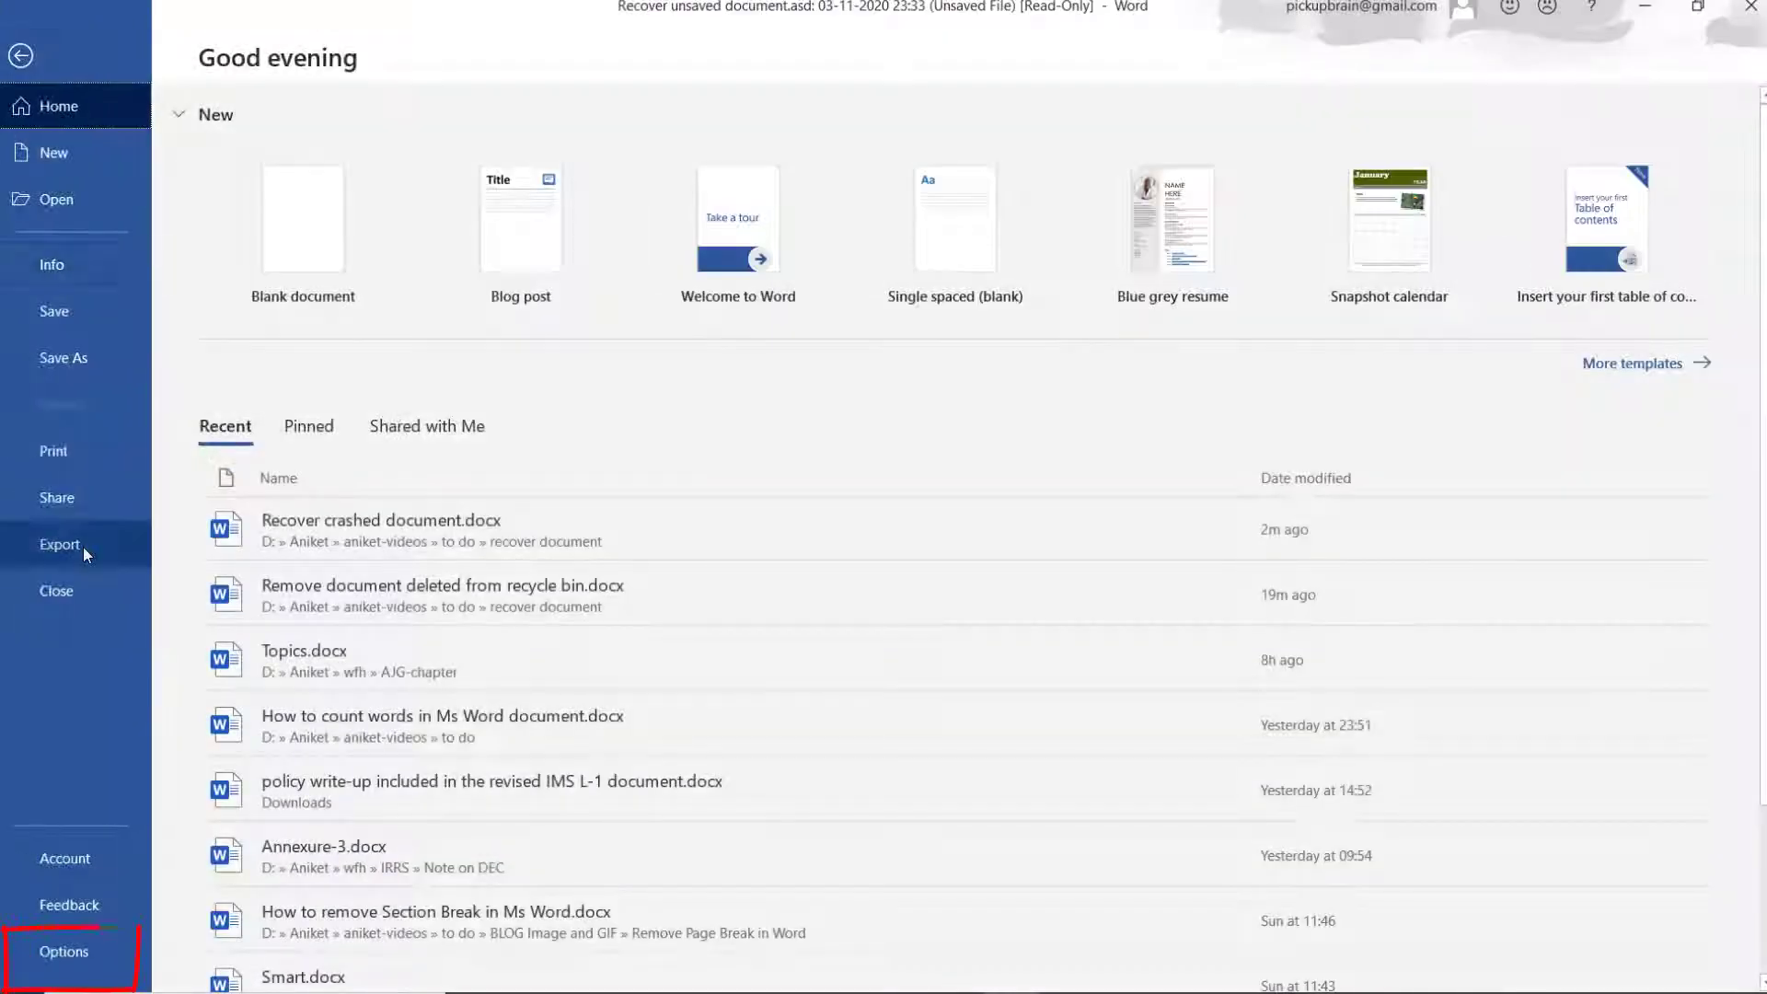
In Options > Save, change 'Save AutoRecover information every' from 10 to 5 minutes.
left_click(57, 952)
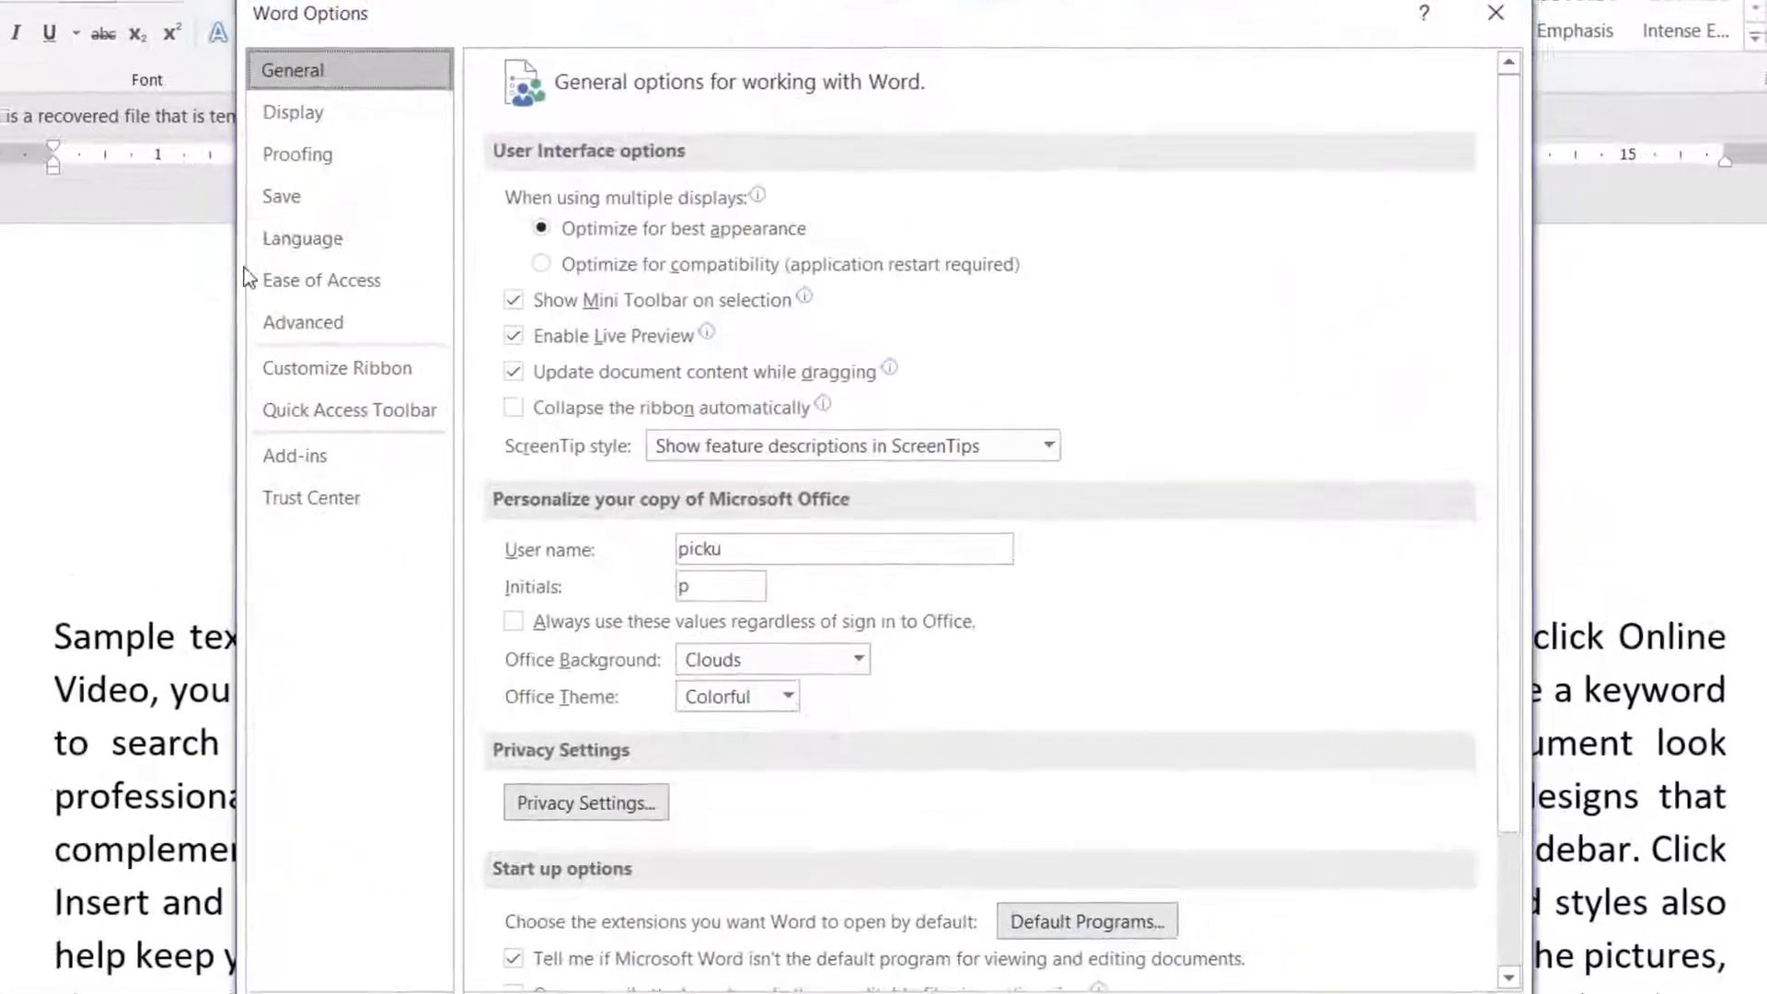
left_click(440, 249)
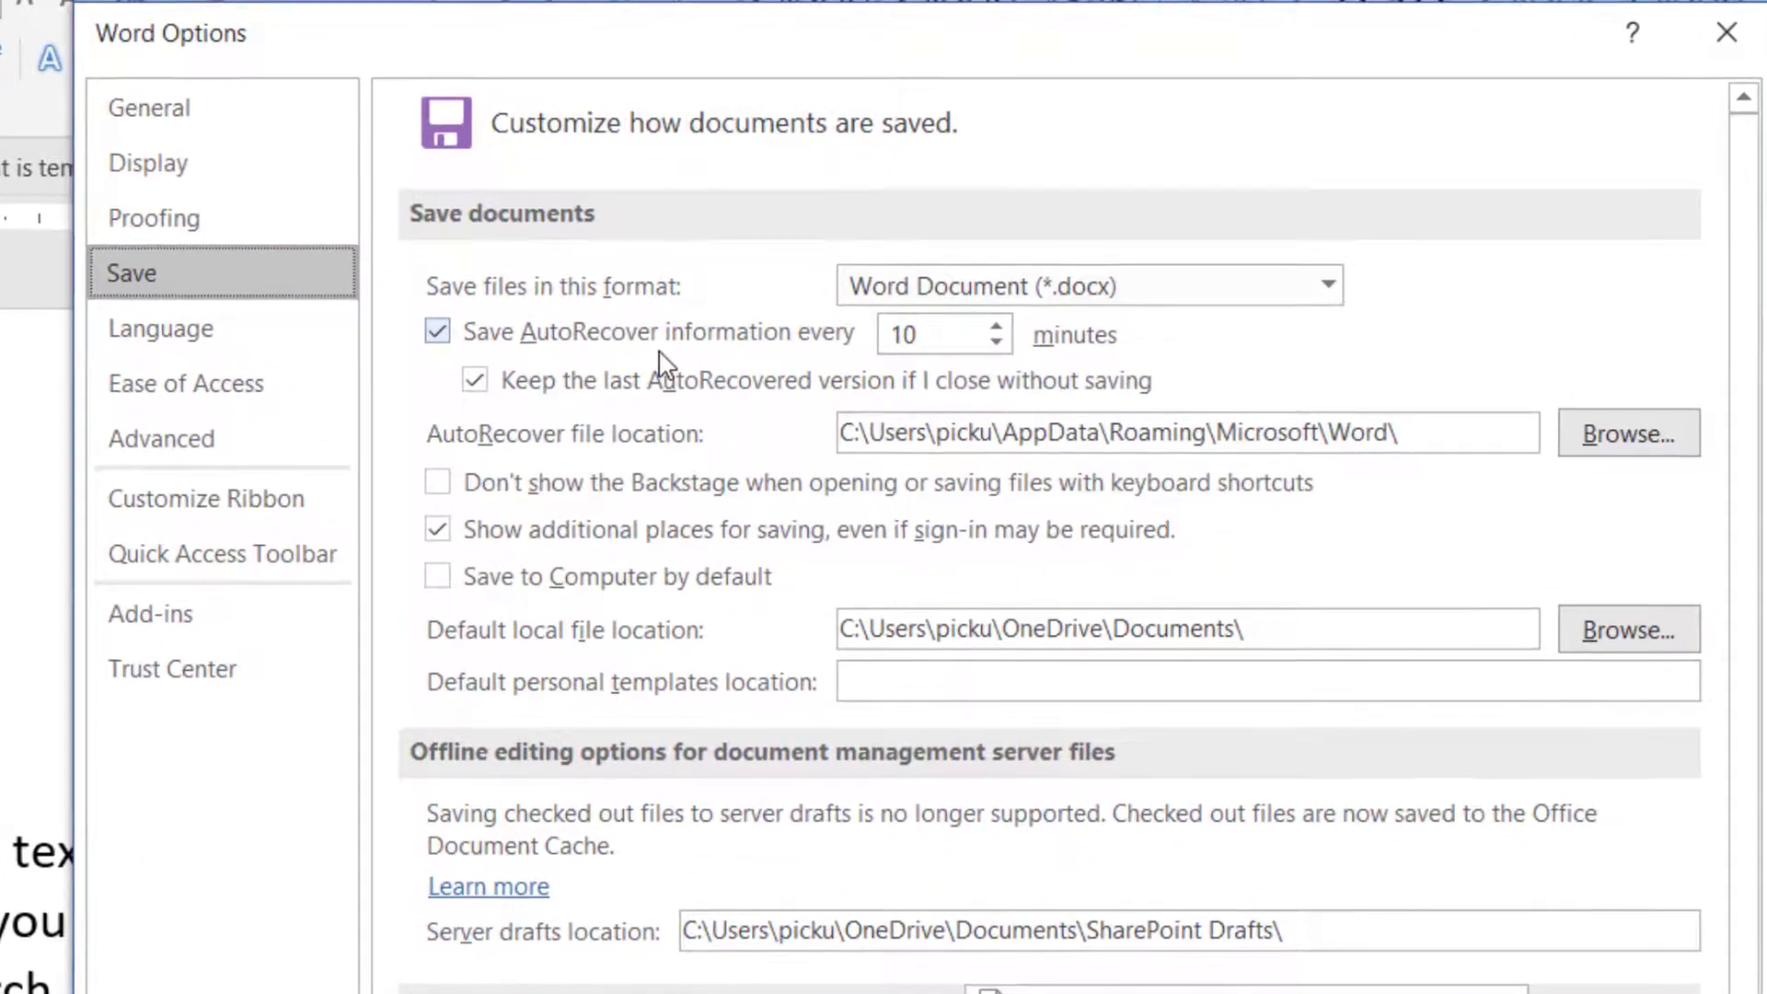
key("alt+m")
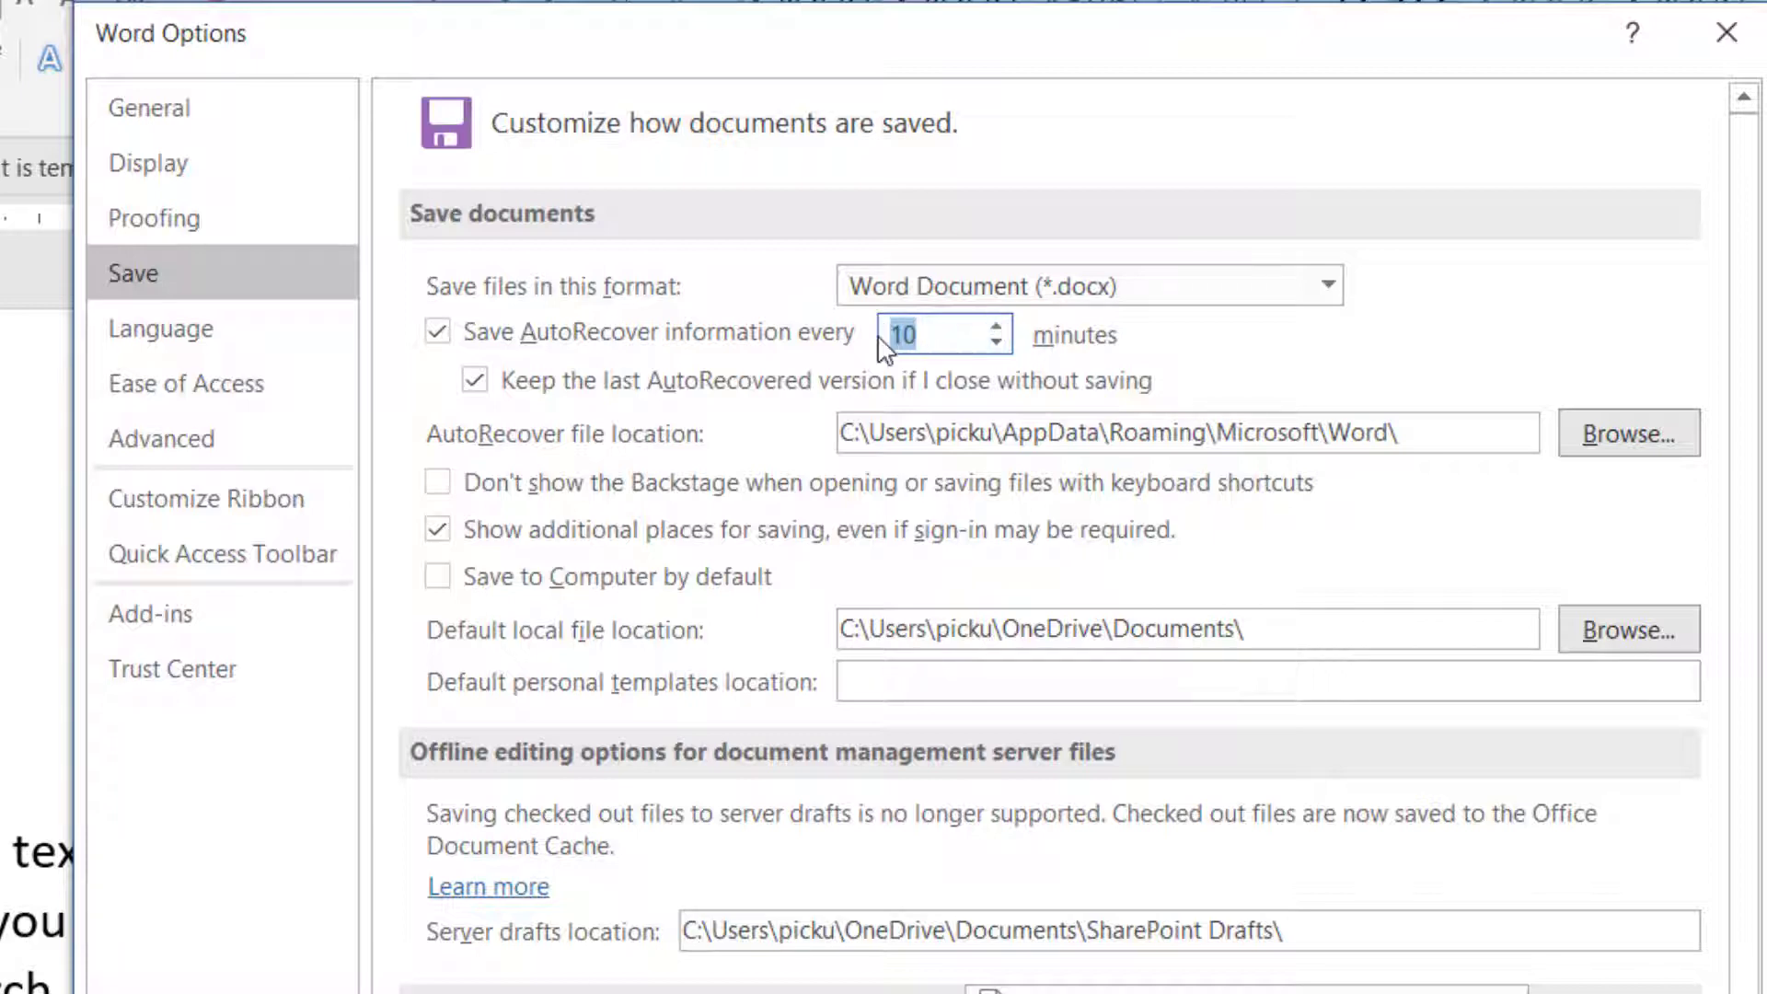
type("5")
left_click_drag(1401, 435, 846, 429)
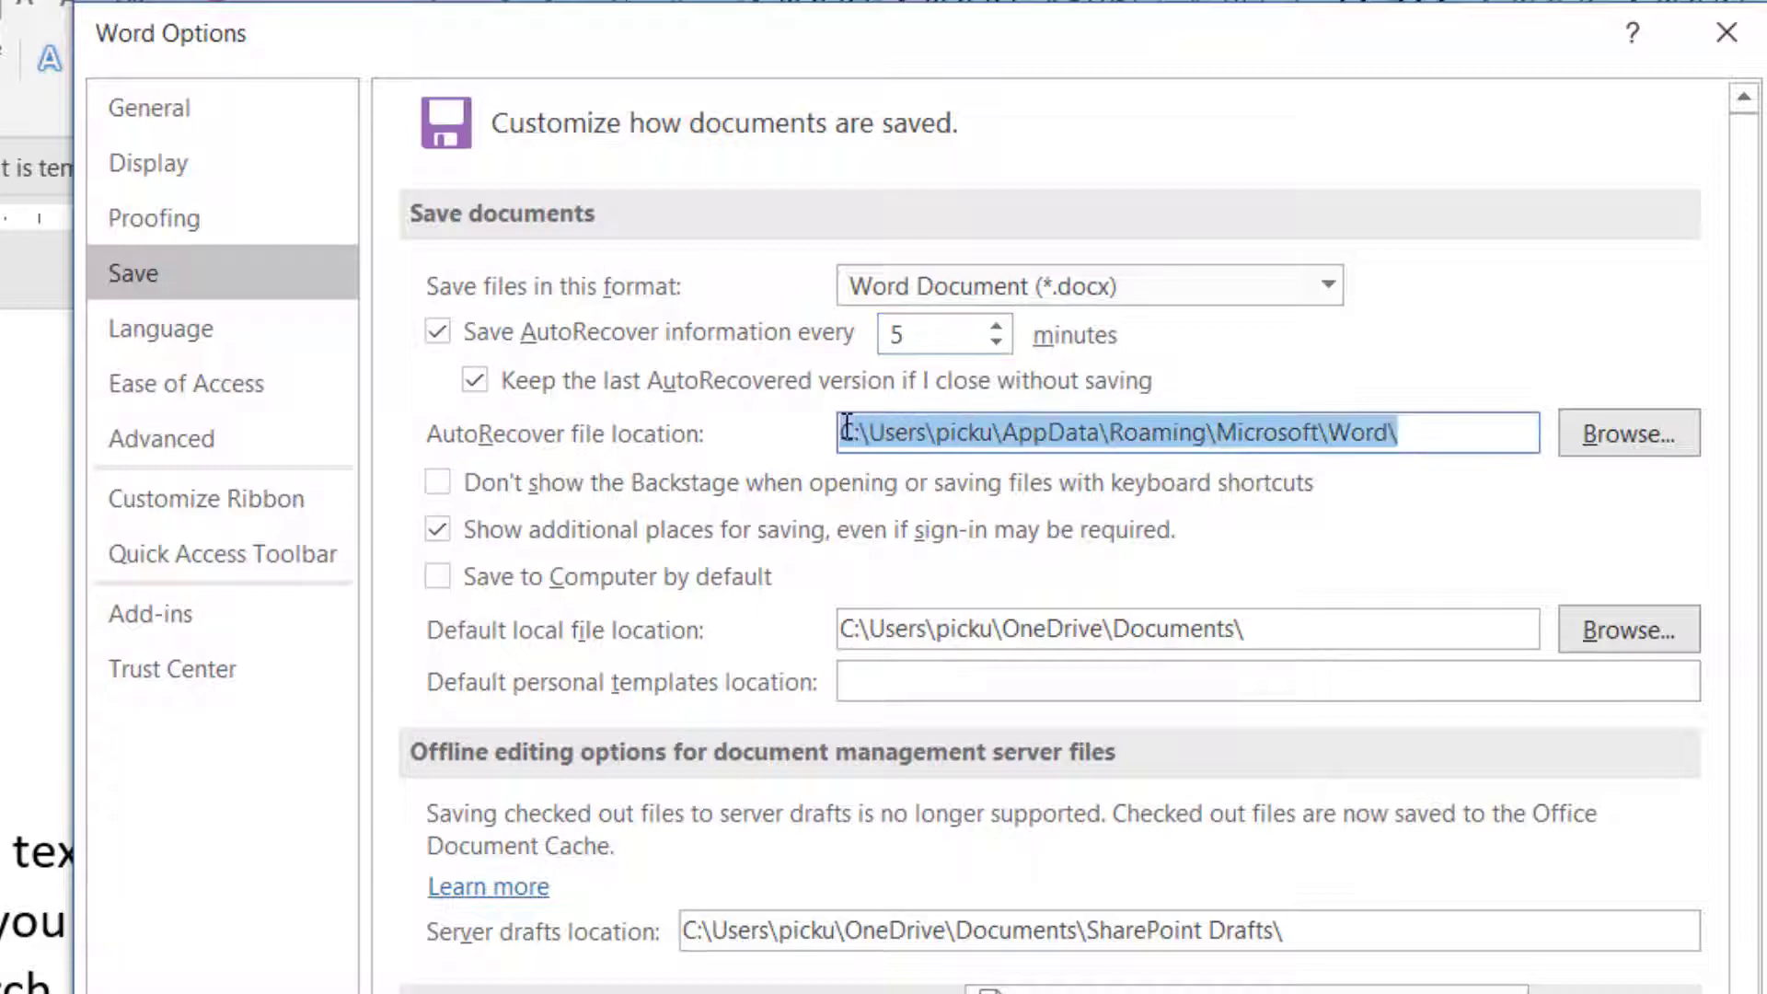